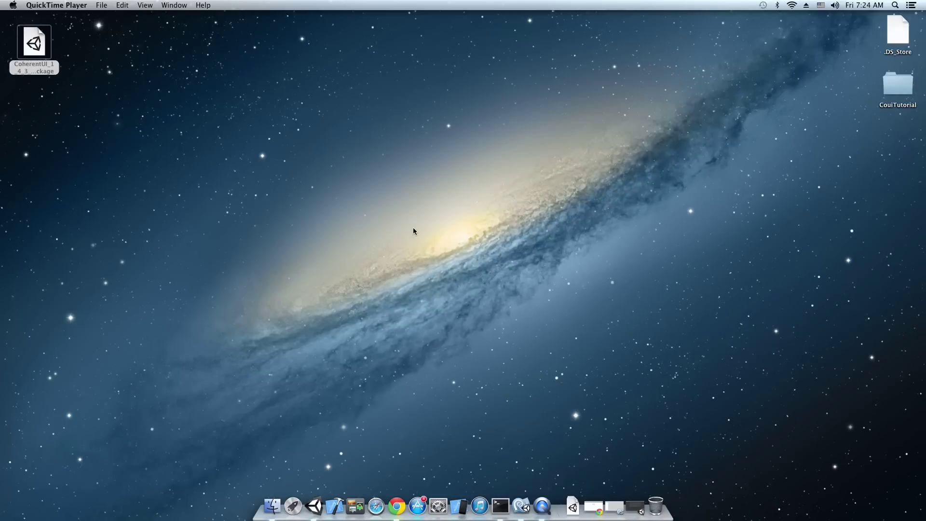
Step: Import all files of the Coherent UI .unitypackage into the CoulTutorial Unity project
key("super+Tab")
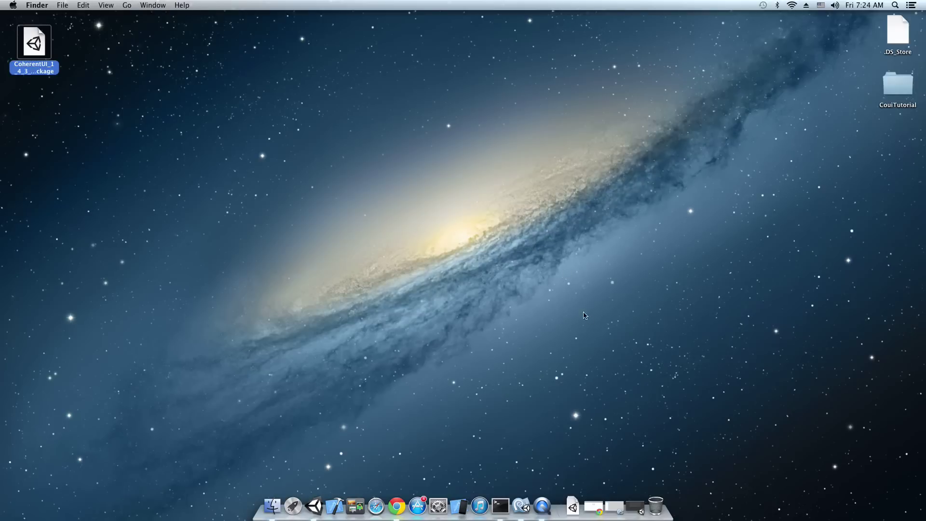
left_click(635, 506)
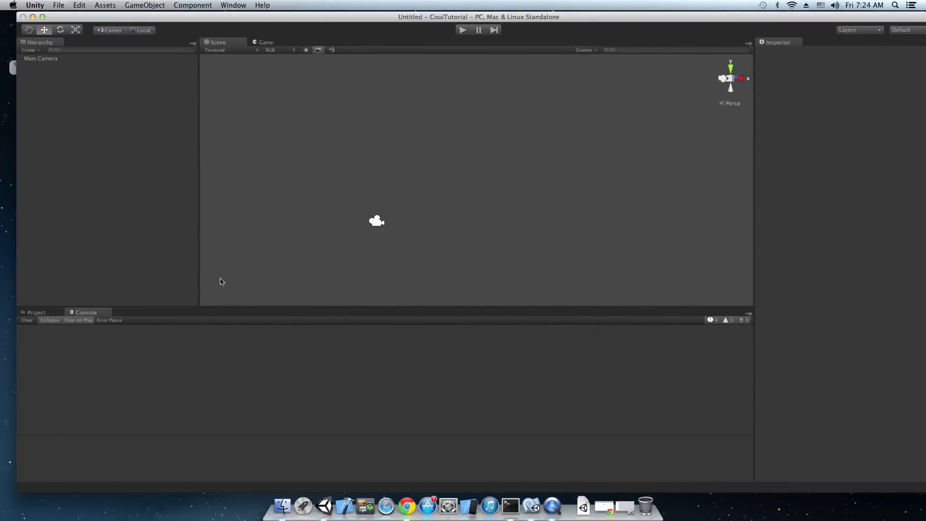
left_click(33, 17)
left_click(44, 71)
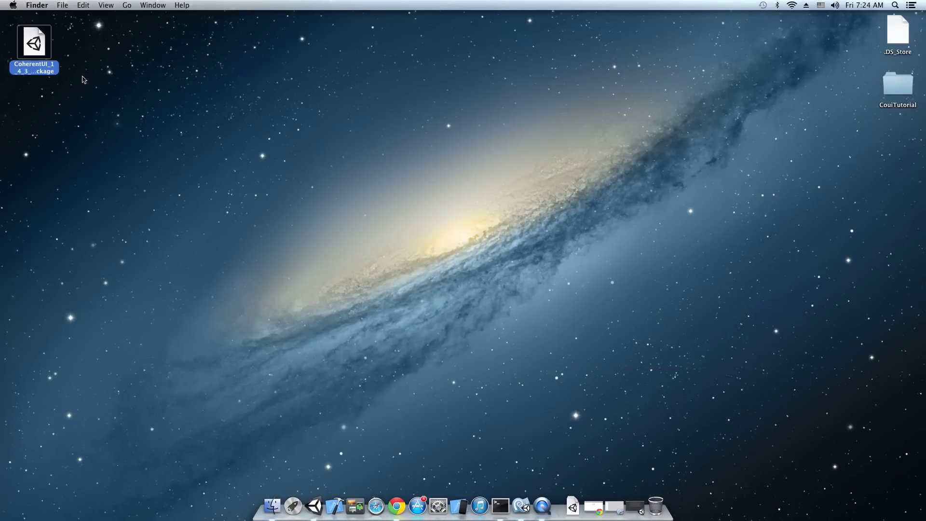
double_click(36, 43)
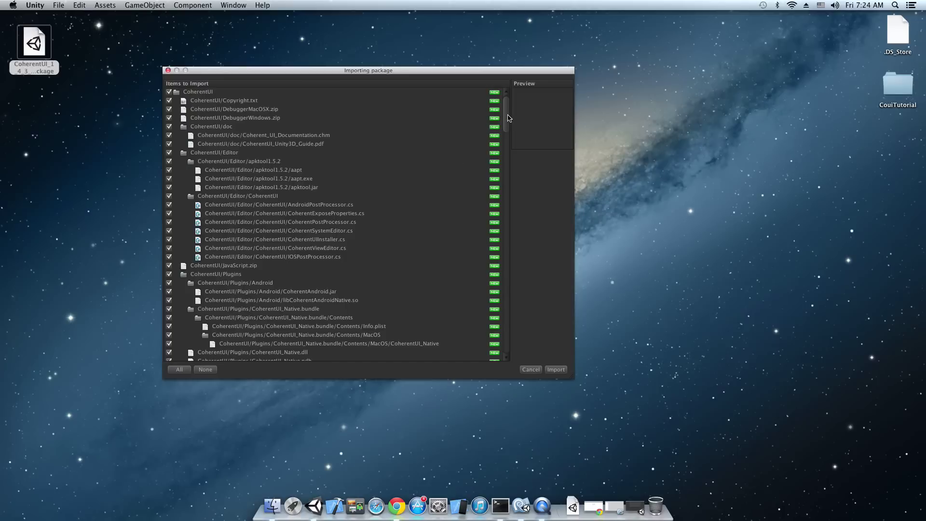
mouse_move(506, 111)
left_mouse_down()
mouse_move(502, 326)
mouse_move(507, 115)
left_mouse_up()
left_click(555, 370)
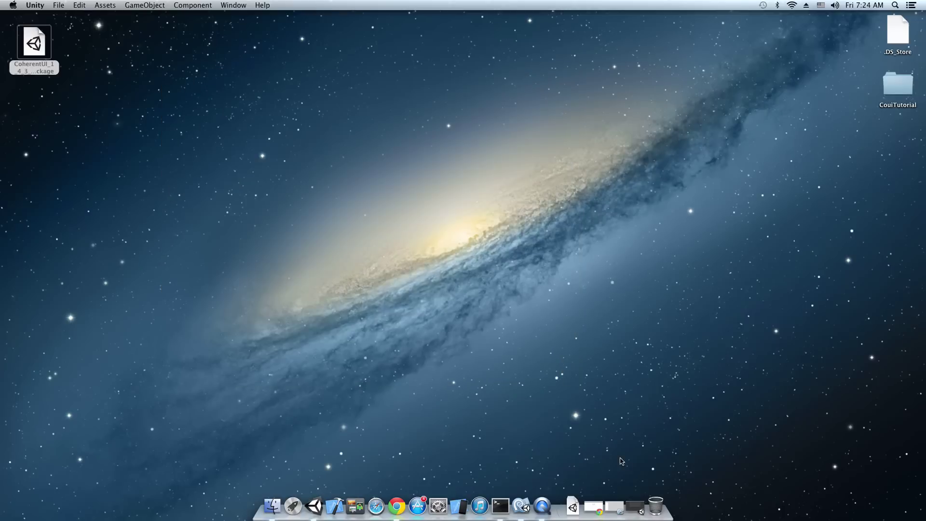
left_click(634, 504)
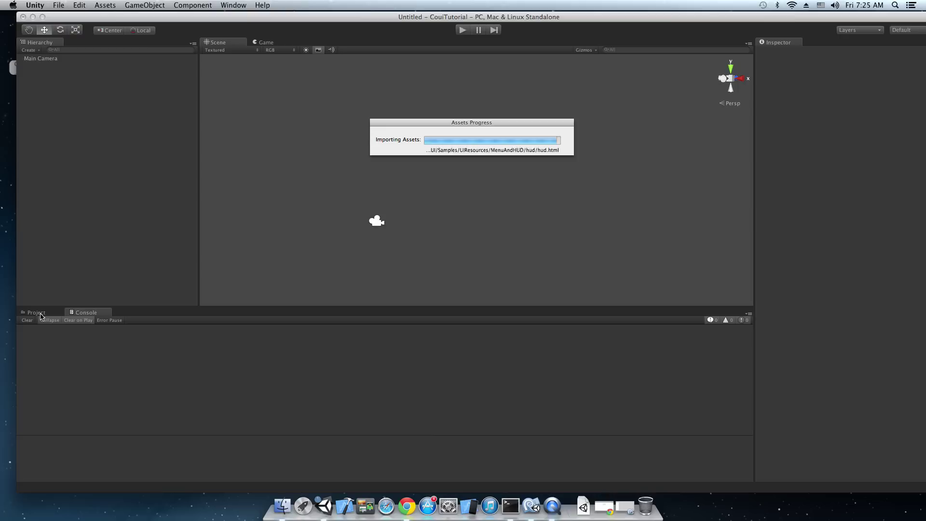
Step: Browse the CoherentUI and Samples folders, then select the top-level Assets folder
left_click(42, 314)
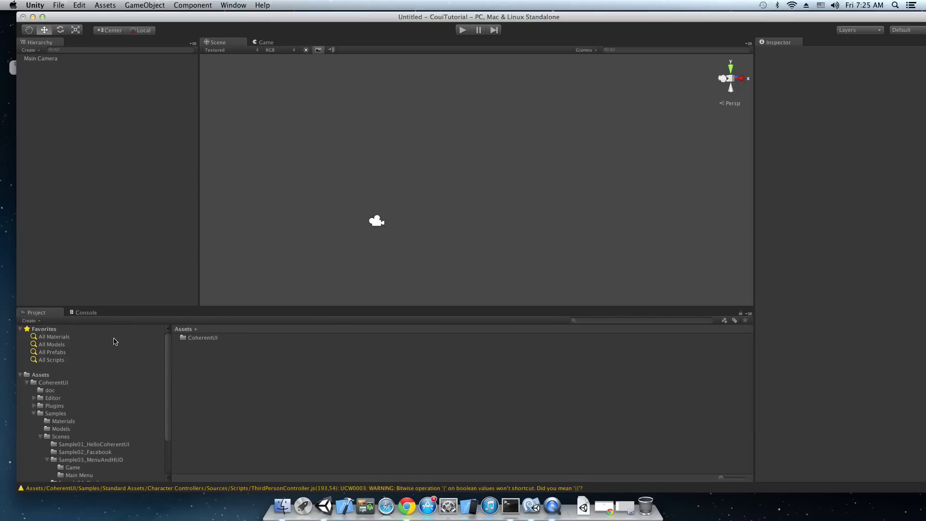
left_click(35, 420)
left_click(34, 413)
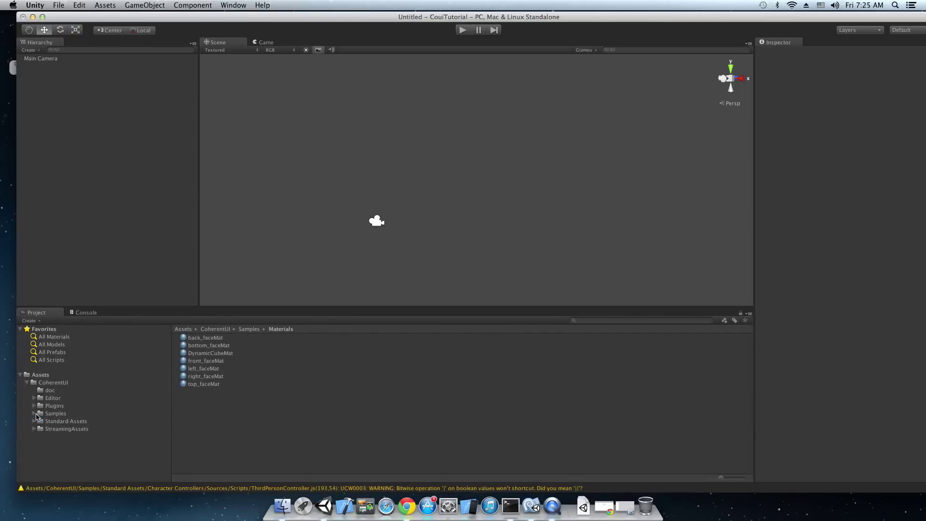
left_click(37, 383)
left_click(27, 383)
left_click(89, 375)
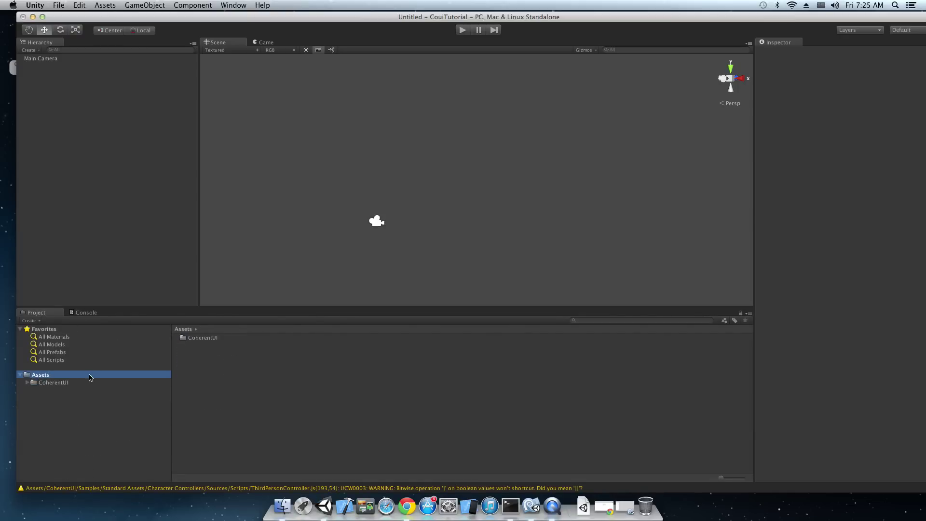
left_click(261, 388)
Step: Run Install Coherent UI from the Project context menu, then again from the Assets menu
right_click(376, 375)
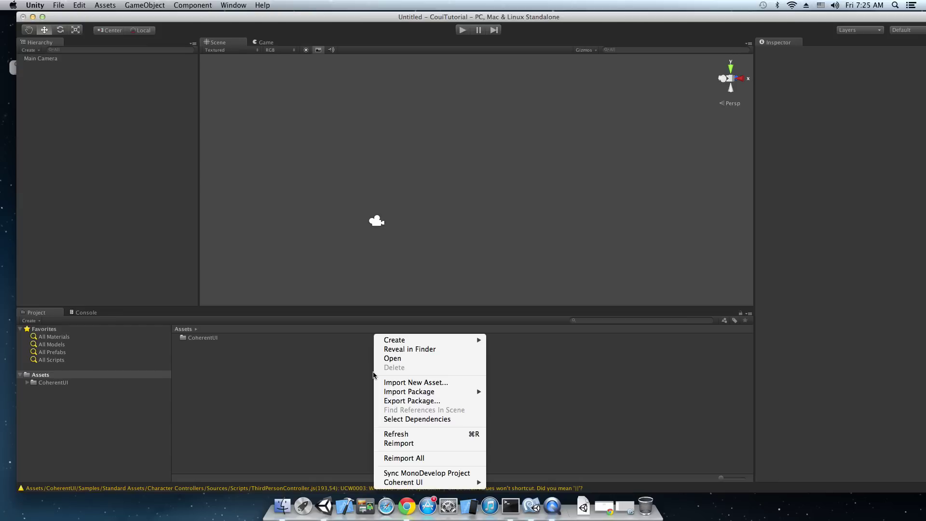
mouse_move(439, 483)
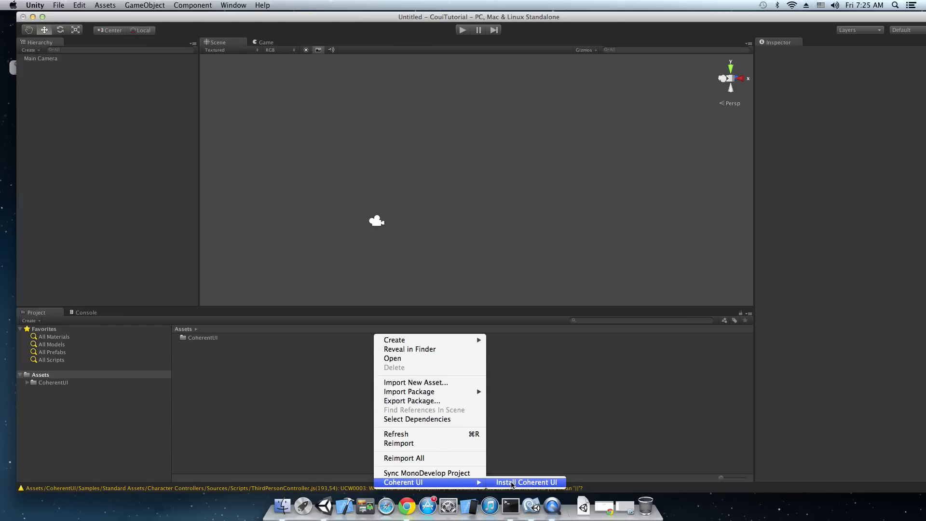
left_click(512, 484)
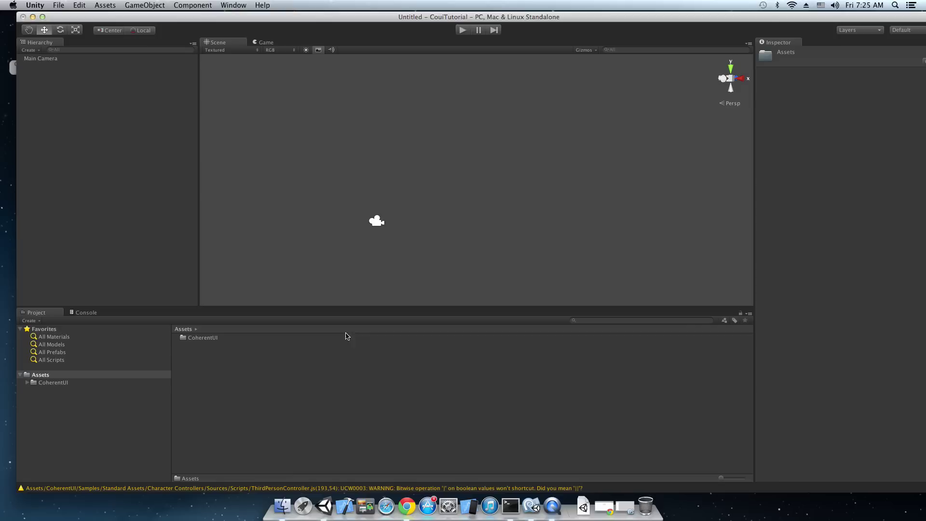
left_click(105, 6)
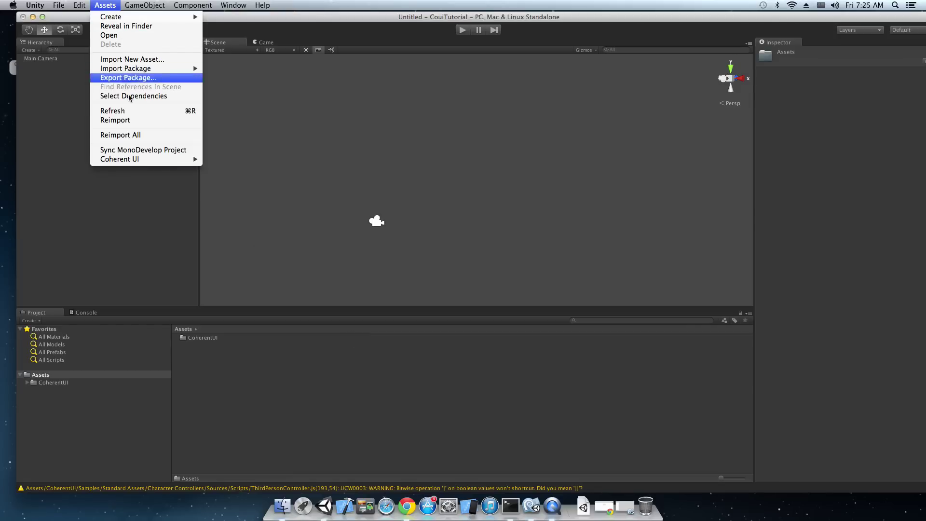
mouse_move(138, 160)
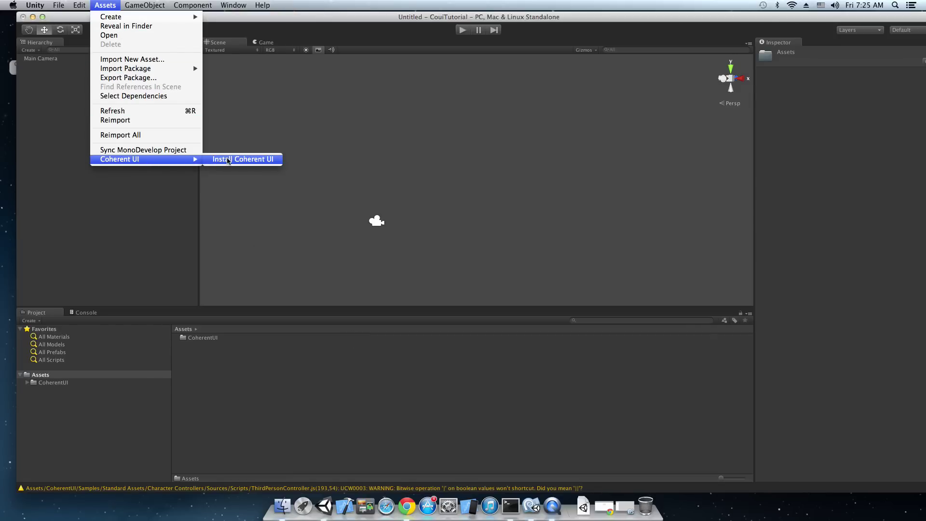
left_click(230, 159)
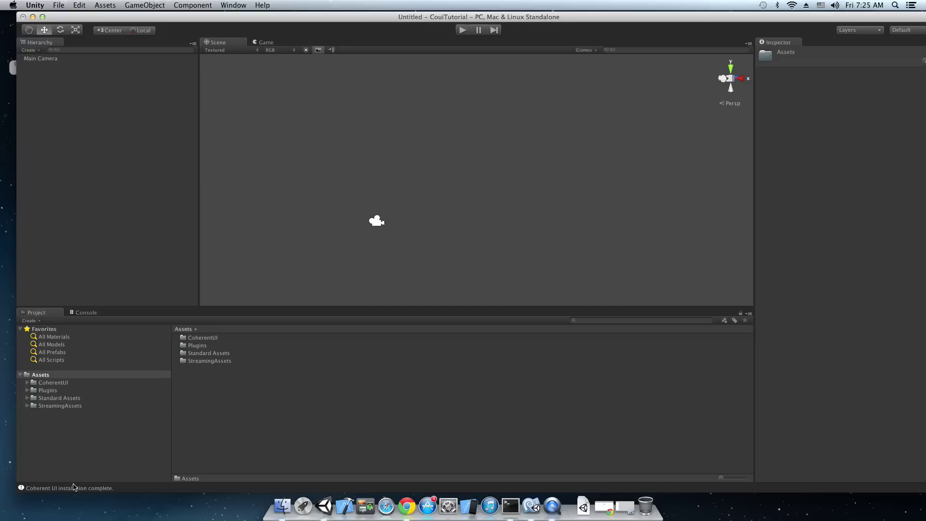
Step: Expand the CoherentUI folder and look through its Editor scripts
left_click(51, 383)
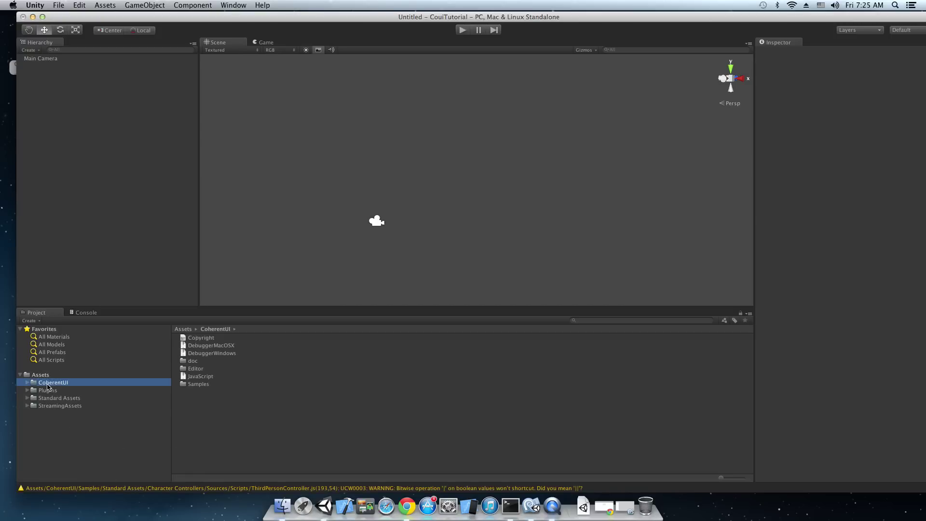
left_click(28, 383)
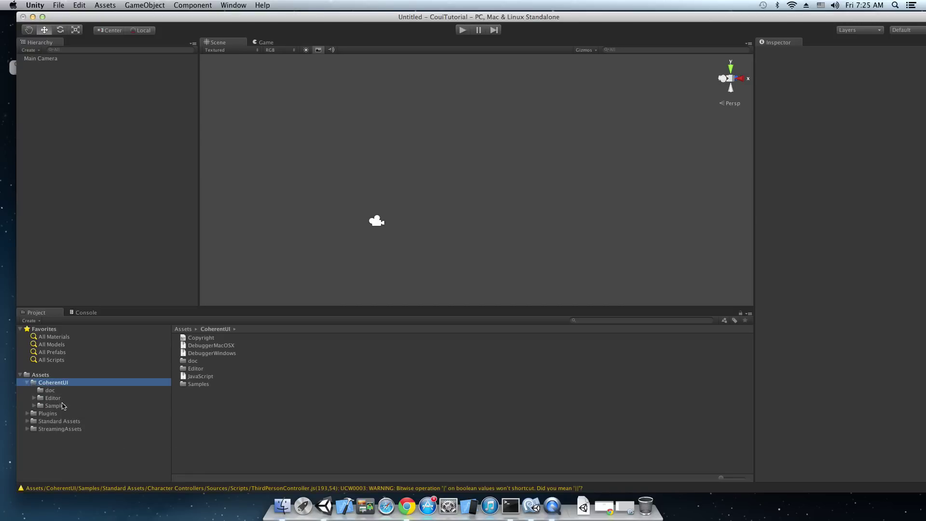
left_click(50, 397)
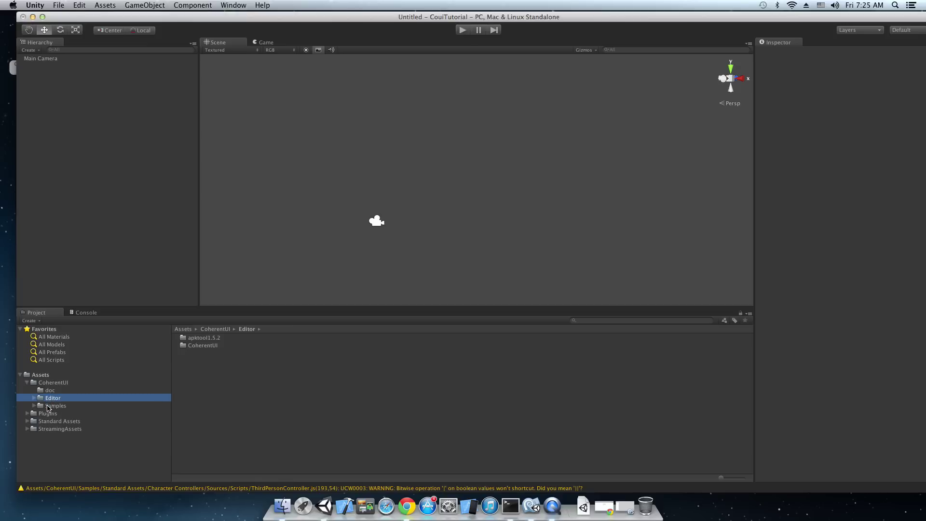
left_click(44, 405)
left_click(41, 399)
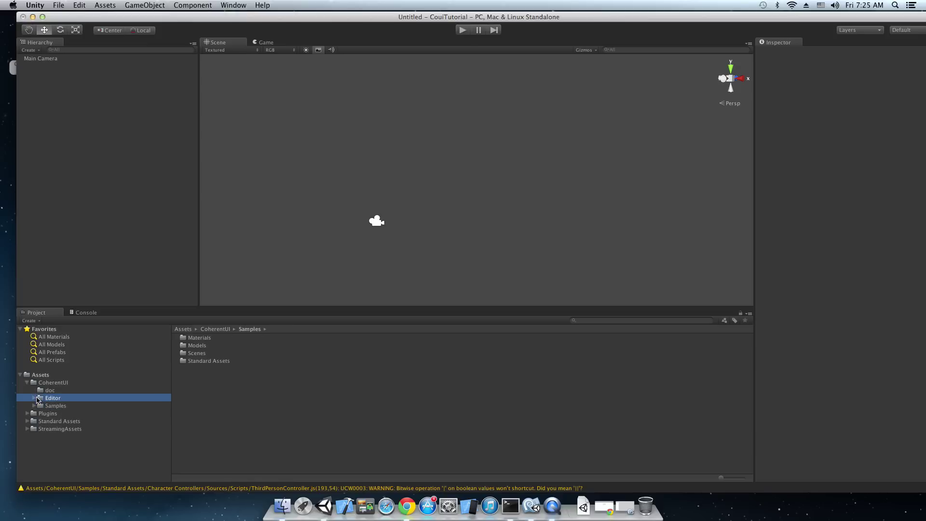
left_click(34, 398)
left_click(53, 408)
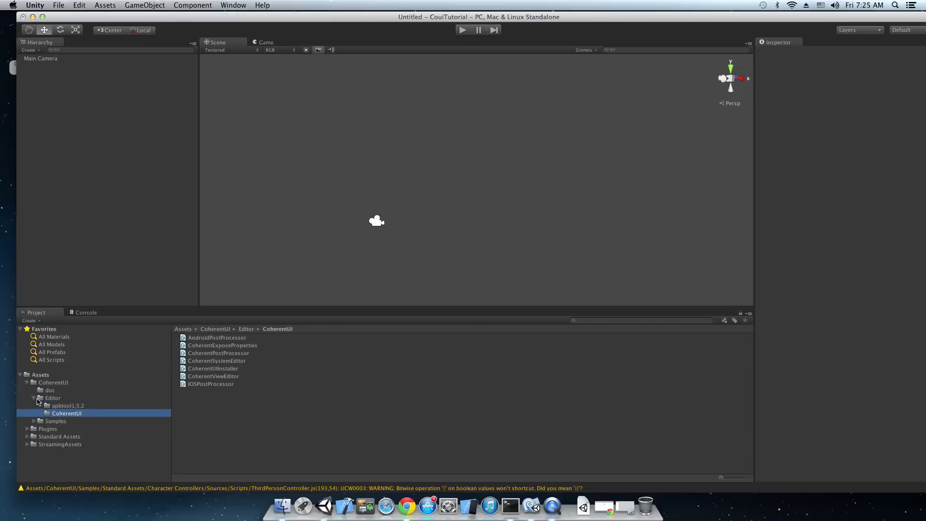
left_click(34, 398)
Step: Browse Samples > Scenes down to the Sample04_Binding folder's scene and scripts
left_click(41, 405)
left_click(34, 406)
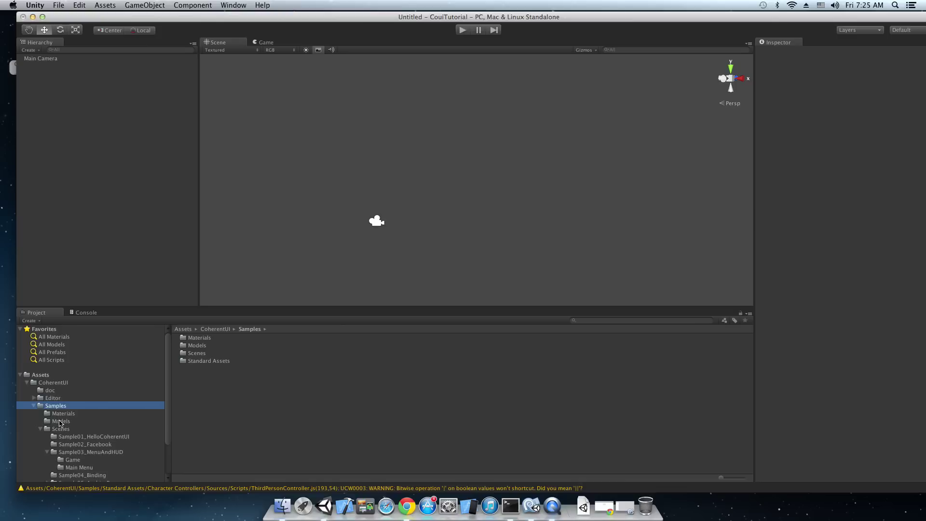
left_click(41, 429)
left_click(52, 430)
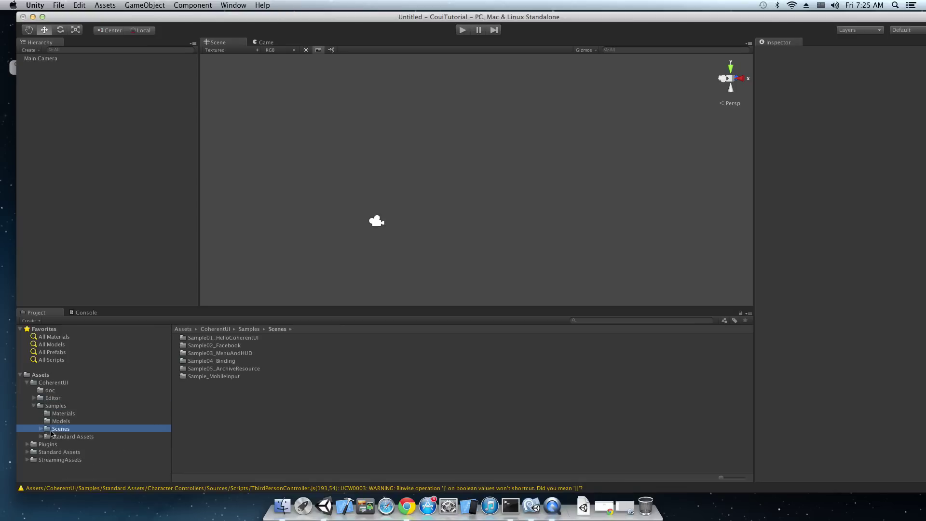
left_click(41, 429)
left_click(82, 438)
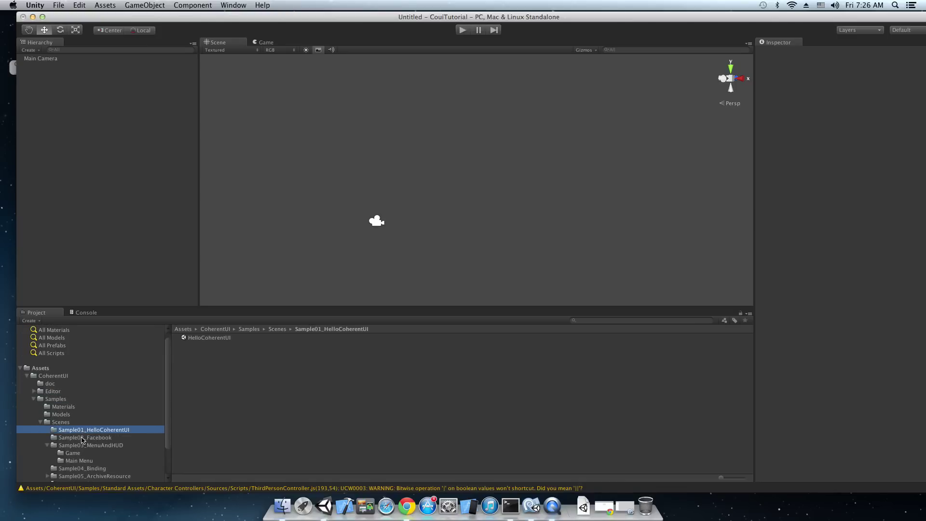
left_click(82, 445)
scroll(83, 444, "down", 1)
left_click(86, 451)
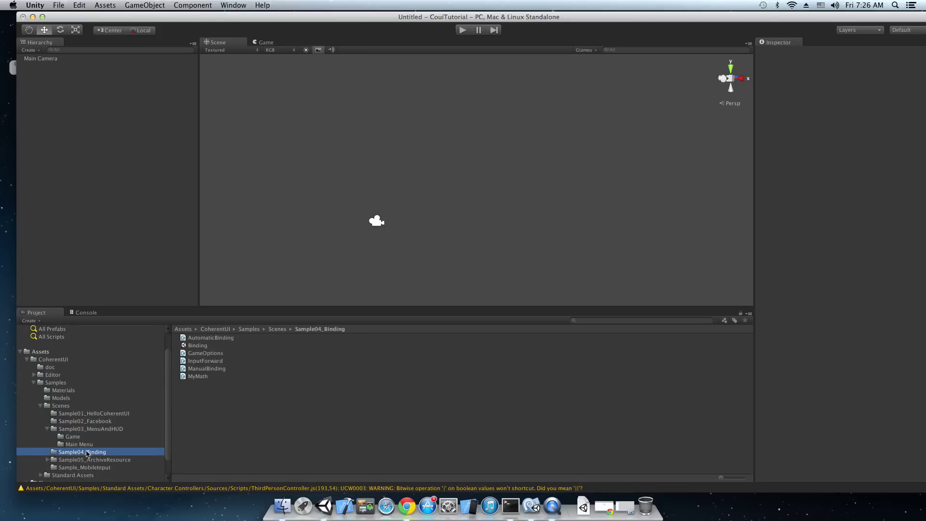
Step: Open the Binding scene without saving the Untitled scene, and enter play mode
double_click(195, 346)
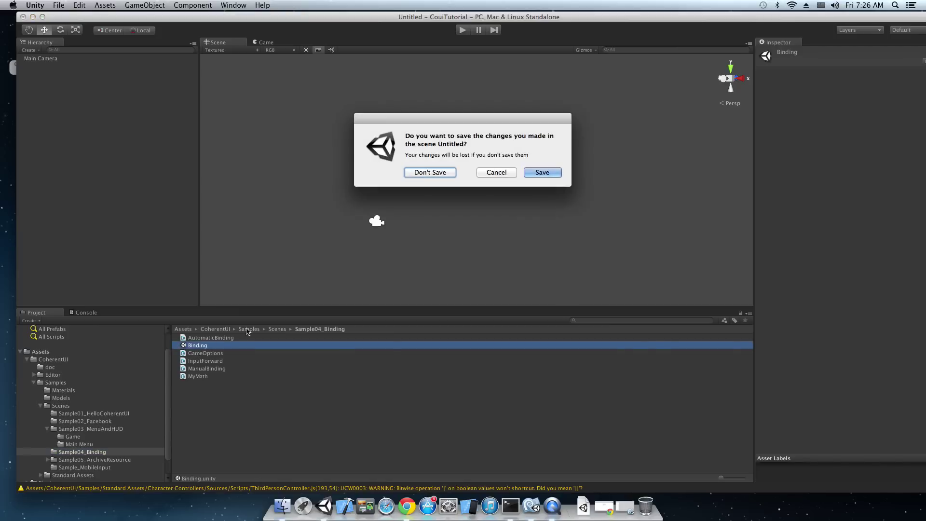
left_click(430, 173)
left_click(462, 30)
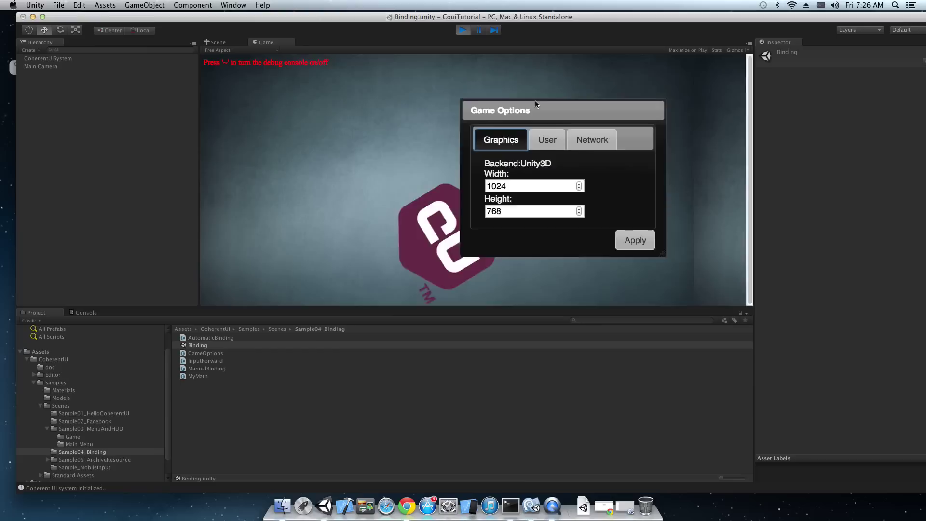
Step: Try the User and Network tabs, move the Game Options panel, then stop play mode
left_click(525, 126)
left_click(569, 127)
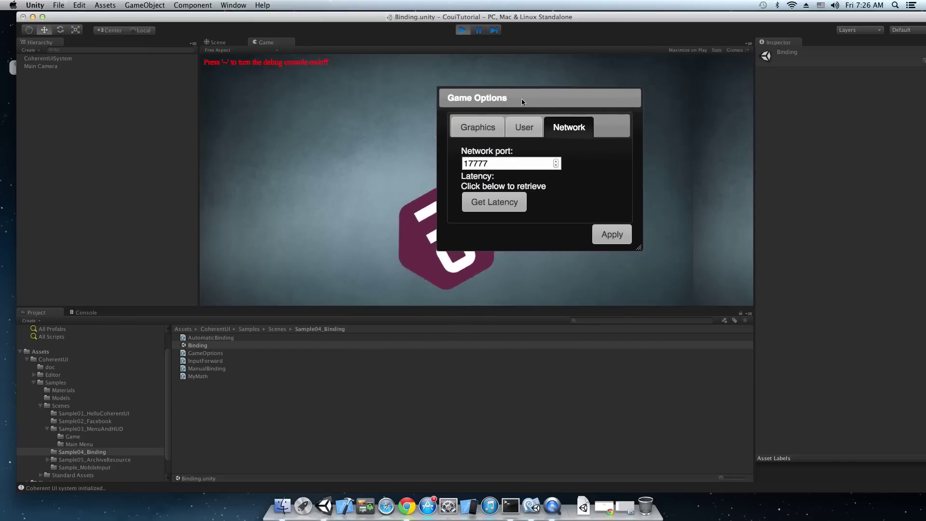
left_click_drag(521, 100, 552, 95)
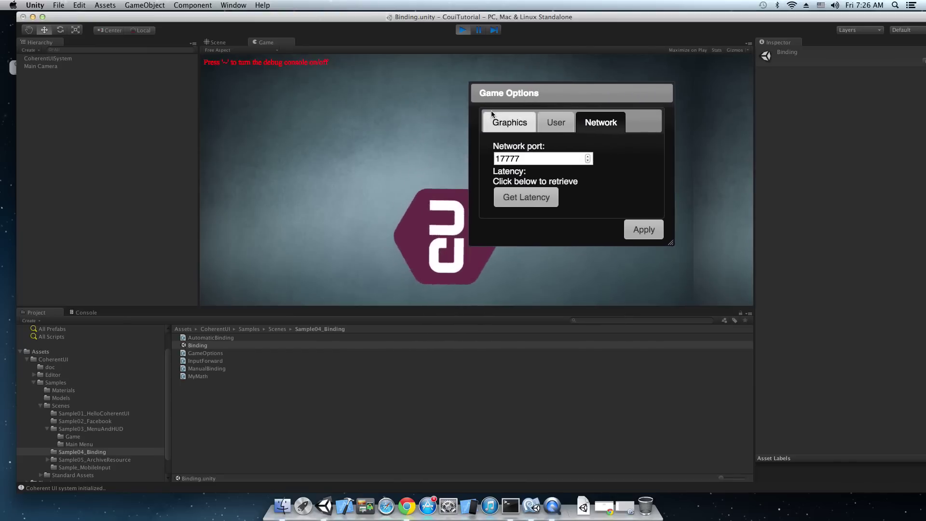
left_click(462, 31)
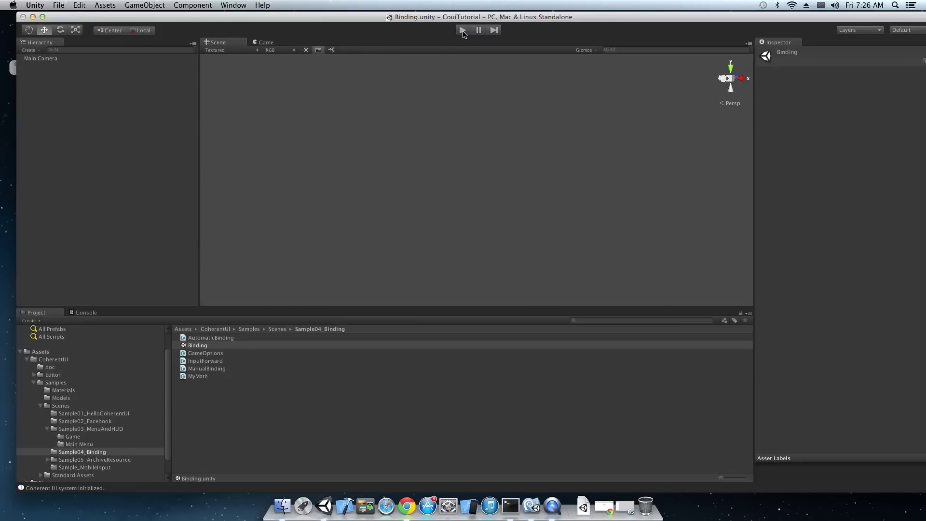
Step: Browse to Standard Assets > Scripts > CoherentUI and inspect the CoherentUIView and CoherentUISystem sources
left_click(34, 382)
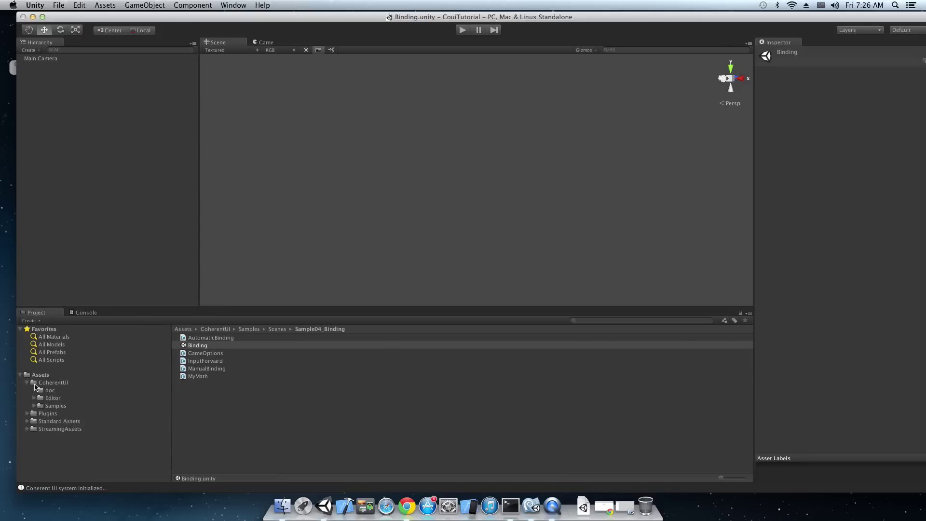
left_click(43, 413)
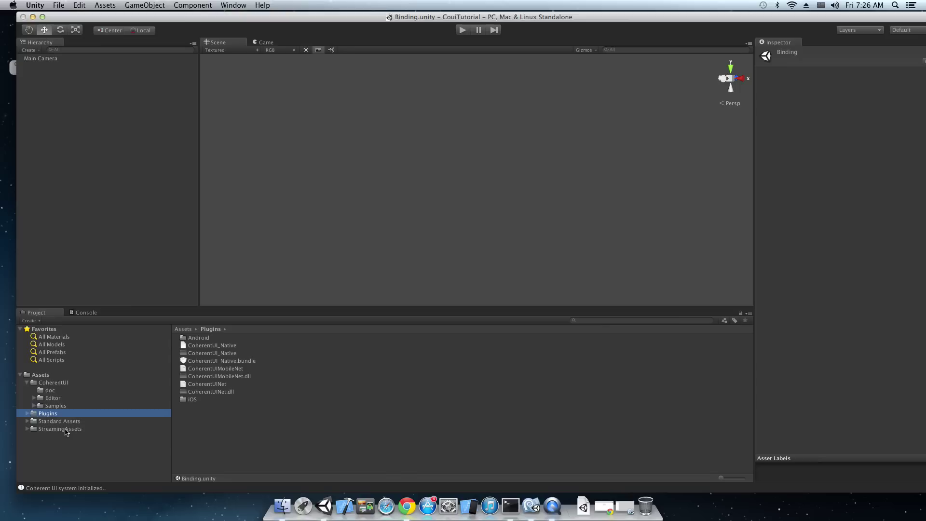
left_click(64, 422)
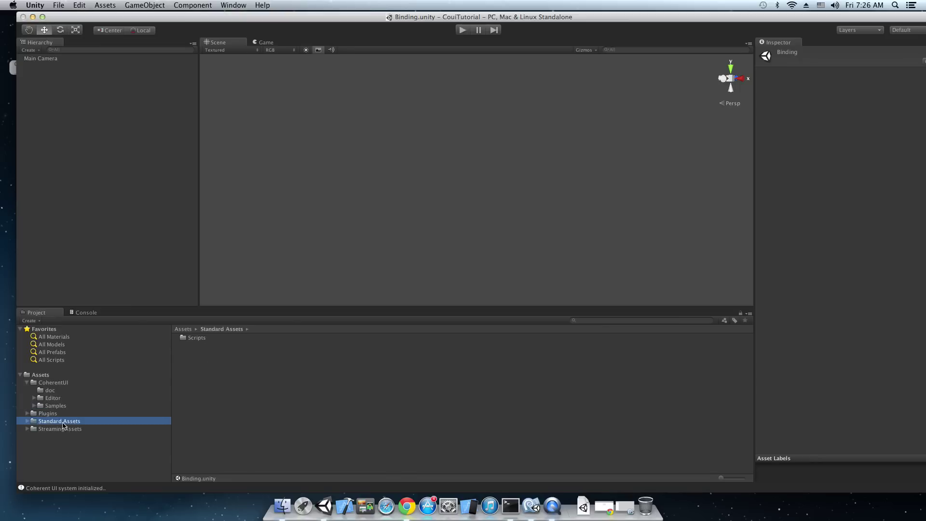
left_click(26, 422)
left_click(34, 429)
left_click(34, 429)
left_click(60, 437)
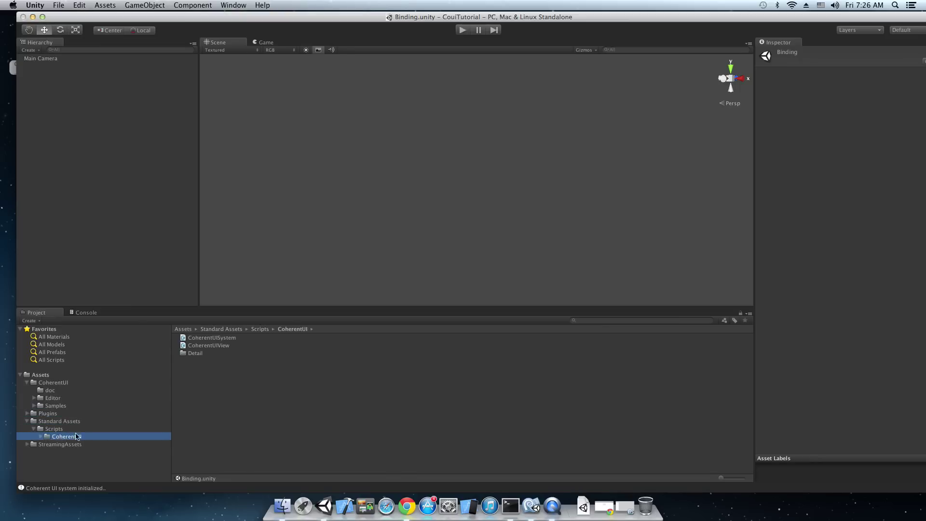
left_click(220, 346)
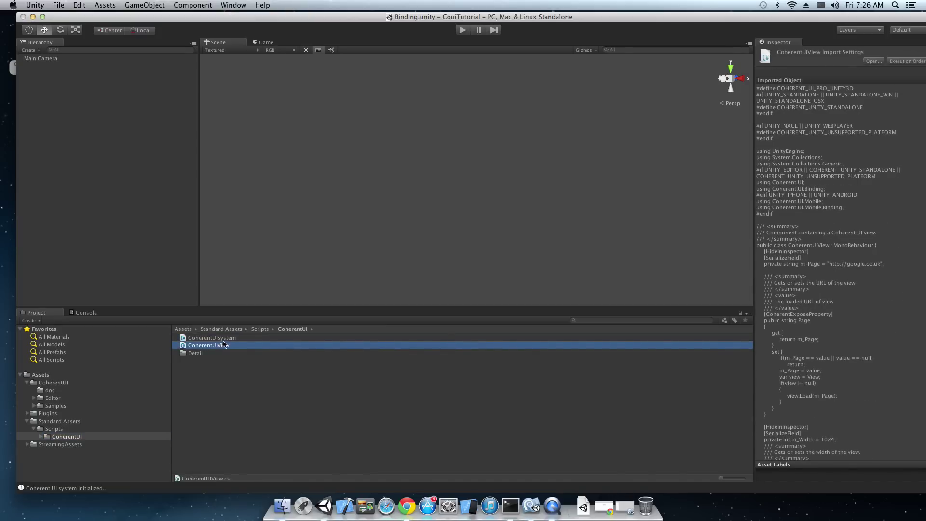
left_click(226, 338)
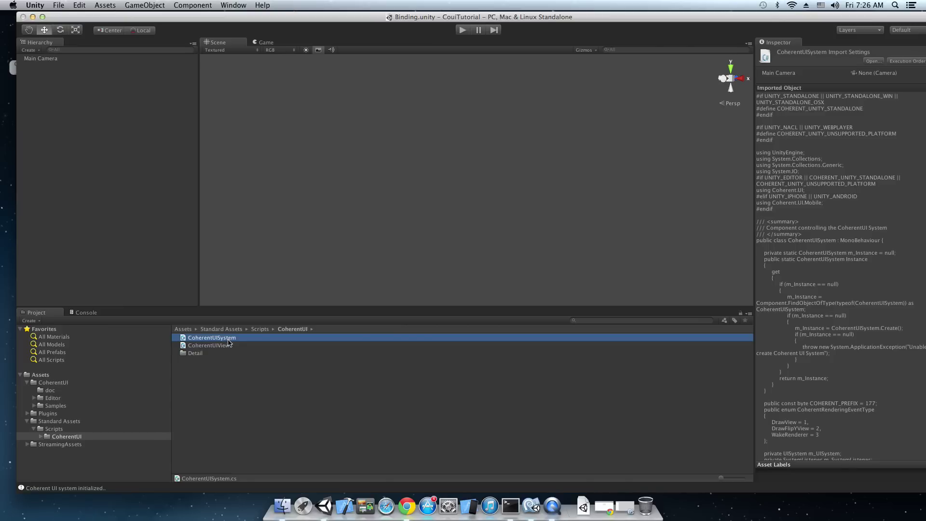
left_click(229, 346)
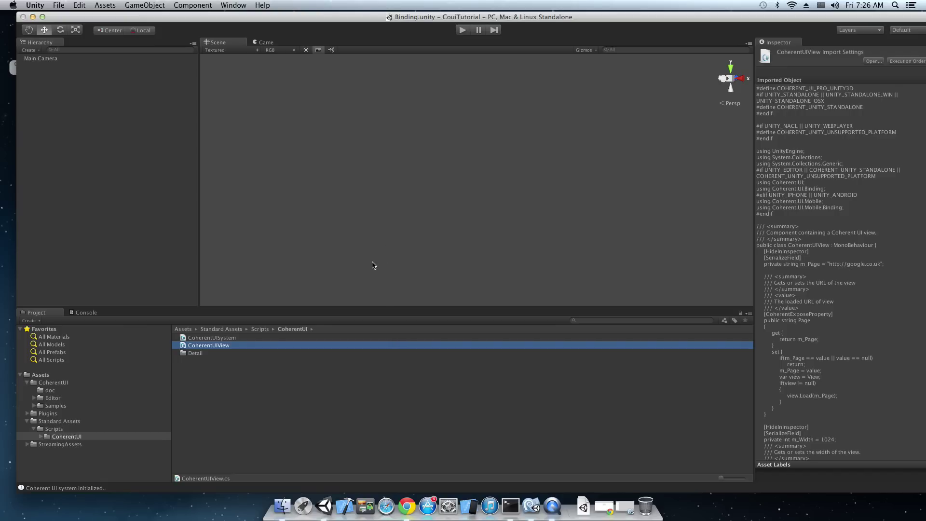
Step: Clear the selection and create a new empty scene from the File menu
left_click(159, 178)
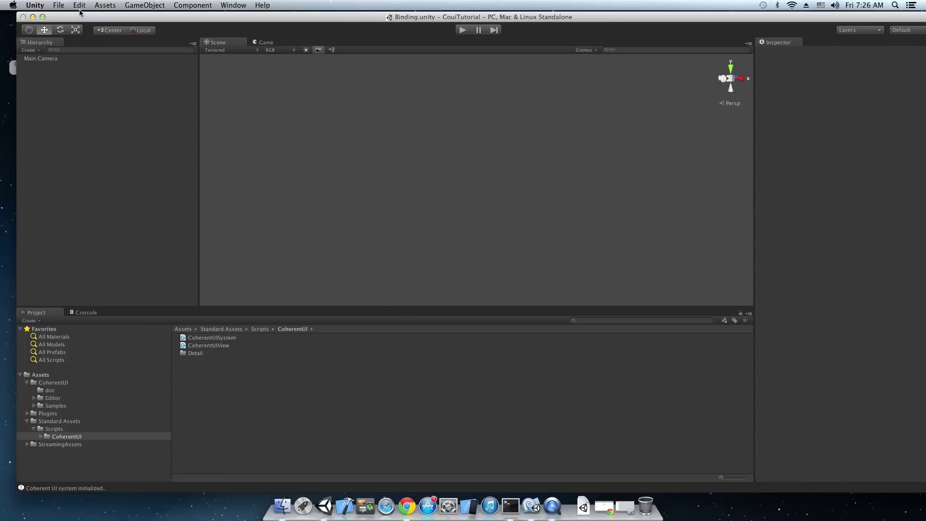
left_click(59, 5)
left_click(68, 16)
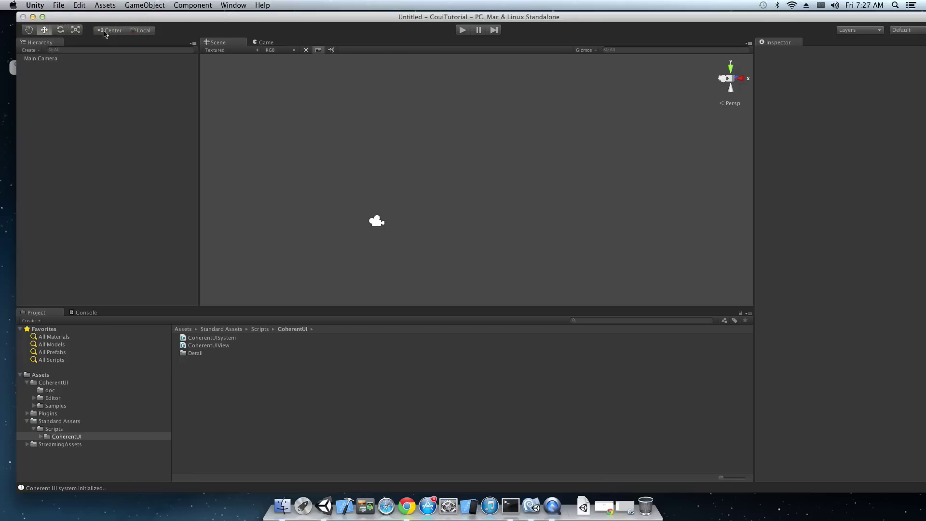
Step: Add a Coherent UIView component to the Main Camera by searching 'coh'
left_click(59, 60)
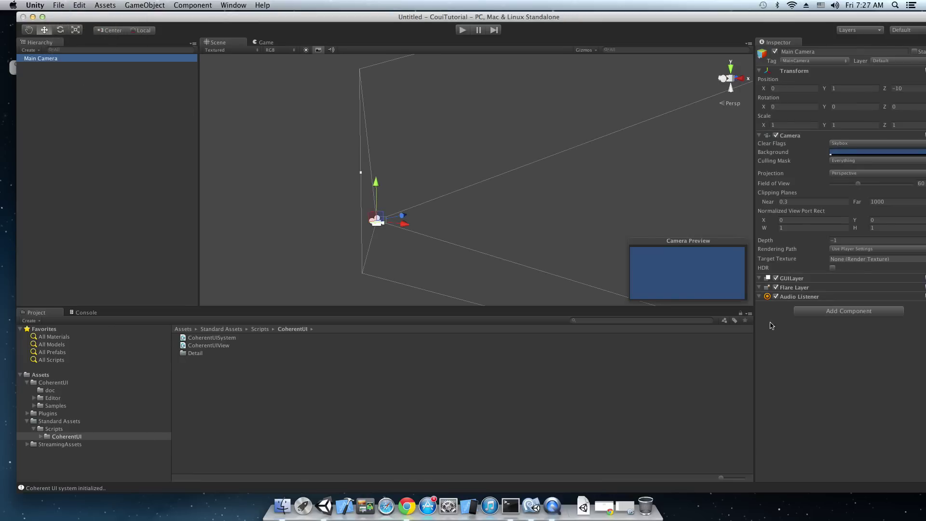
left_click(838, 312)
type("cohere")
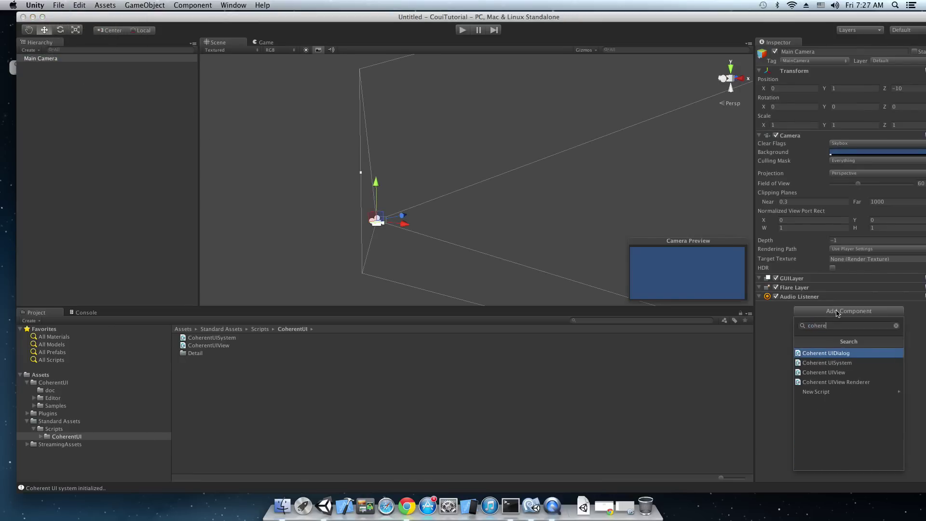
key("Down")
key("Down")
key("Return")
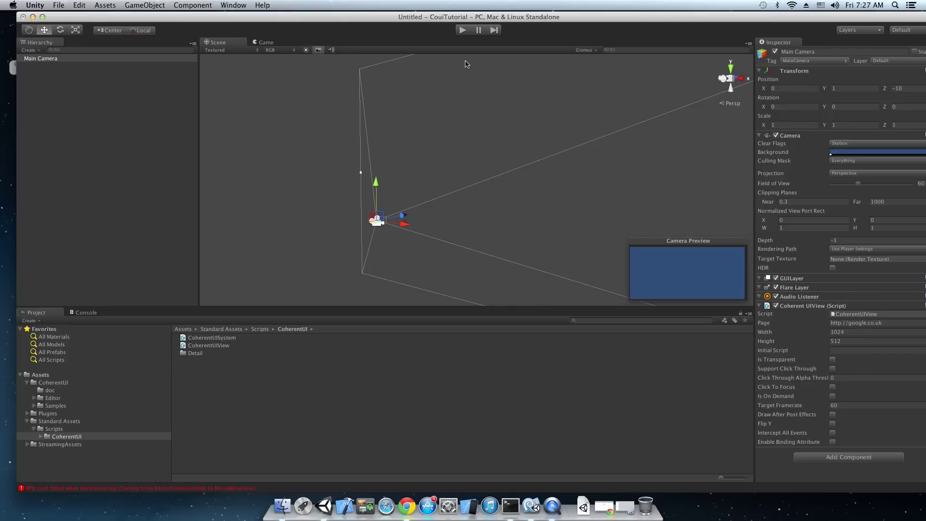
left_click(463, 29)
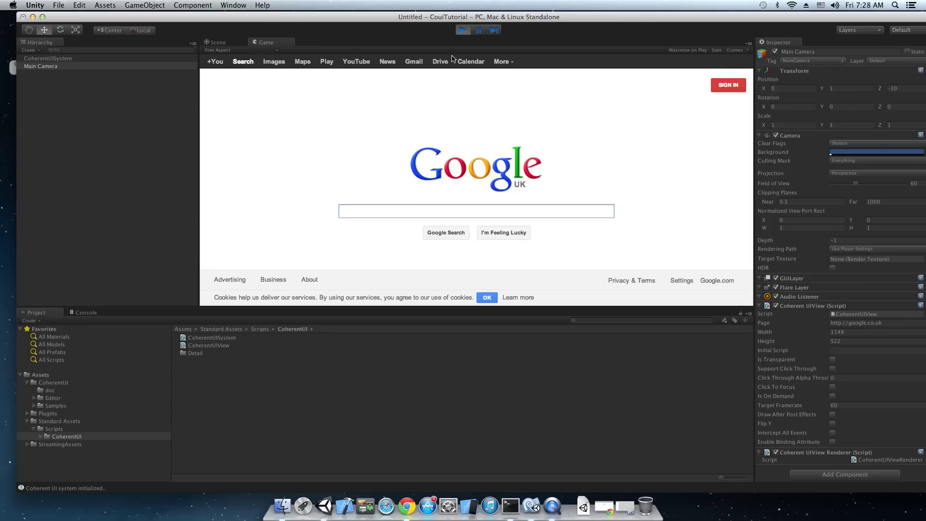
left_click(462, 30)
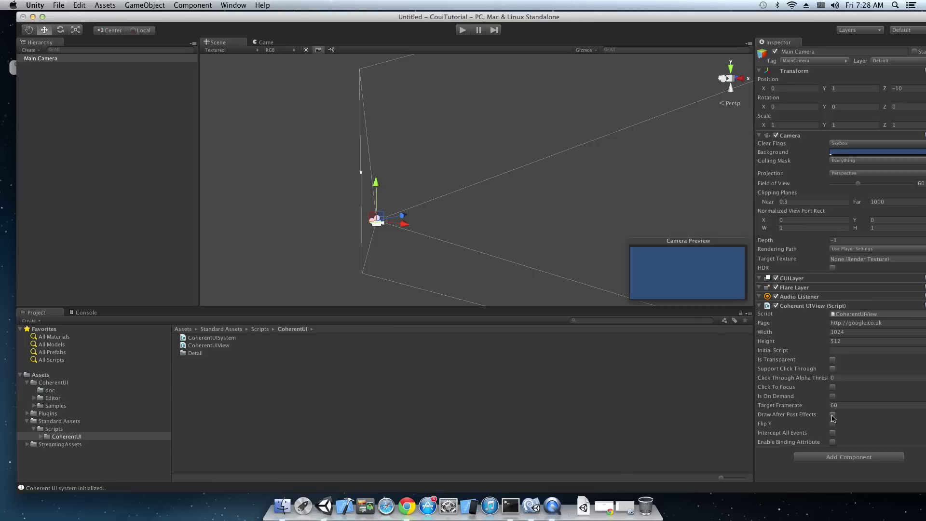
left_click(833, 387)
left_click(461, 29)
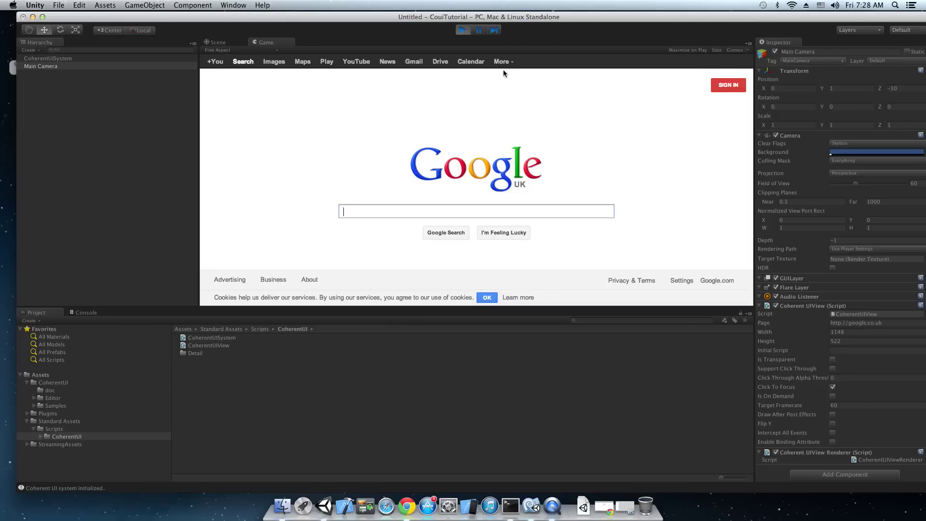
left_click(302, 62)
scroll(498, 170, "up", 1)
scroll(516, 170, "down", 1)
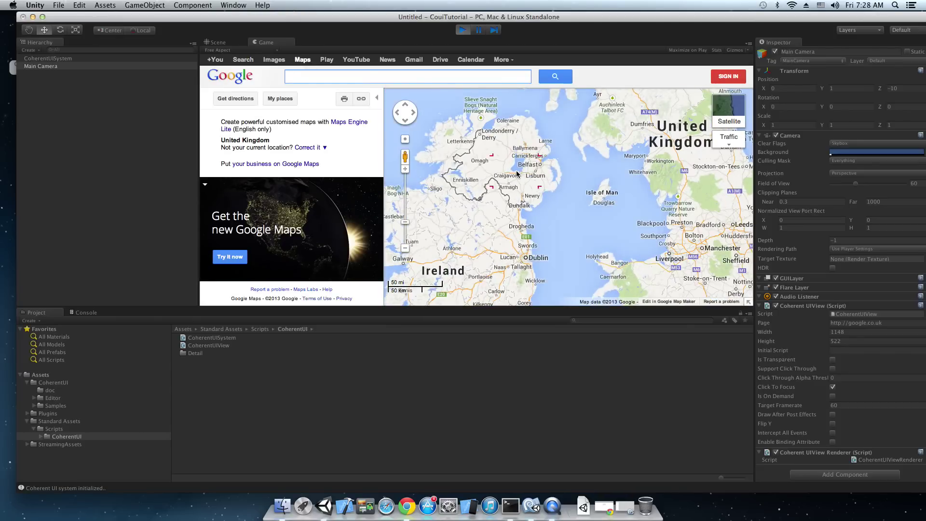
left_click(463, 31)
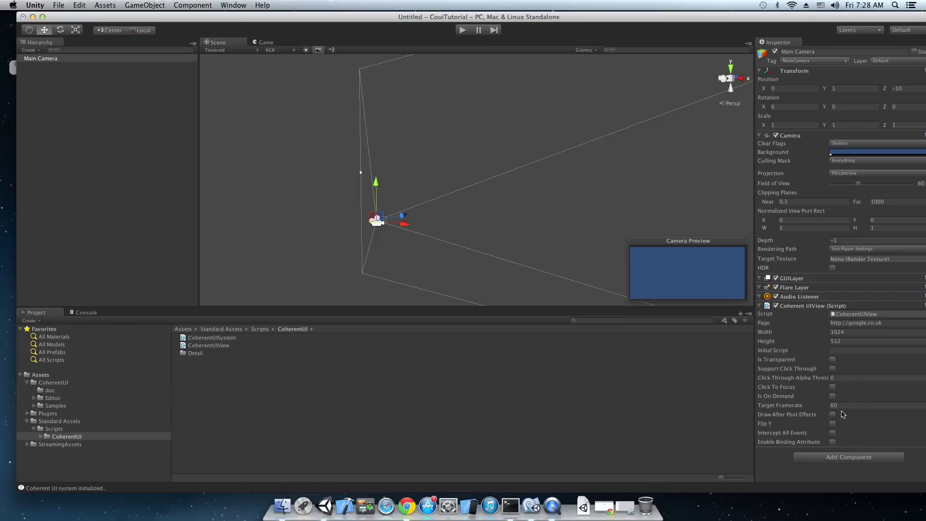
Step: Add an Object Picker component to Main Camera via an 'objec' search and open its script
left_click(852, 458)
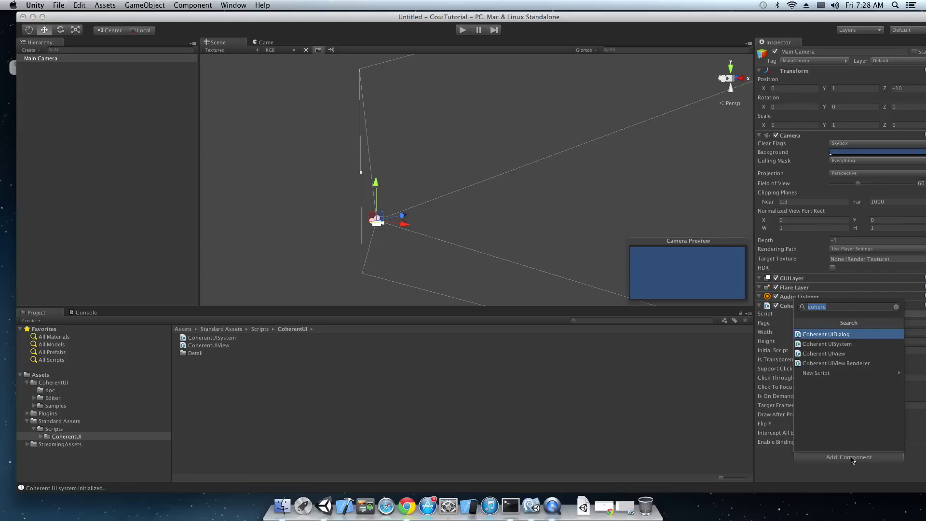
type("object")
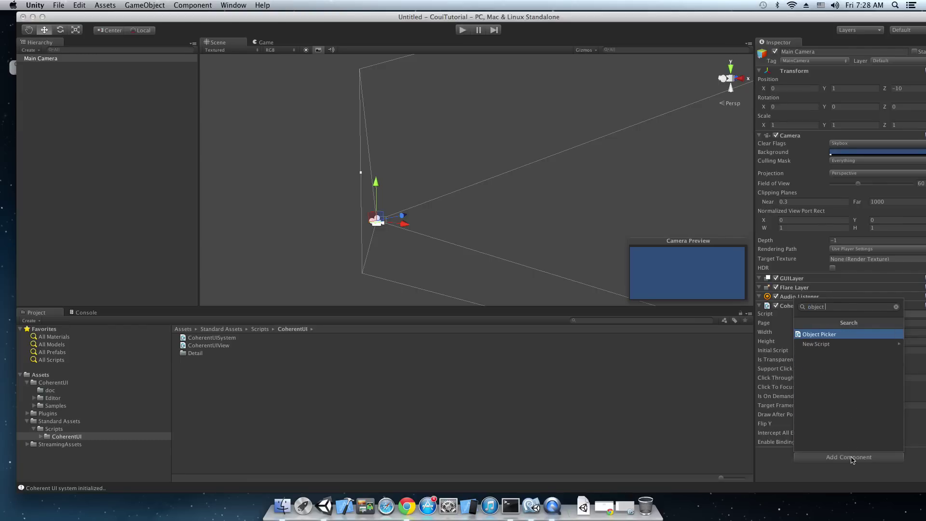
key("Return")
left_click(867, 461)
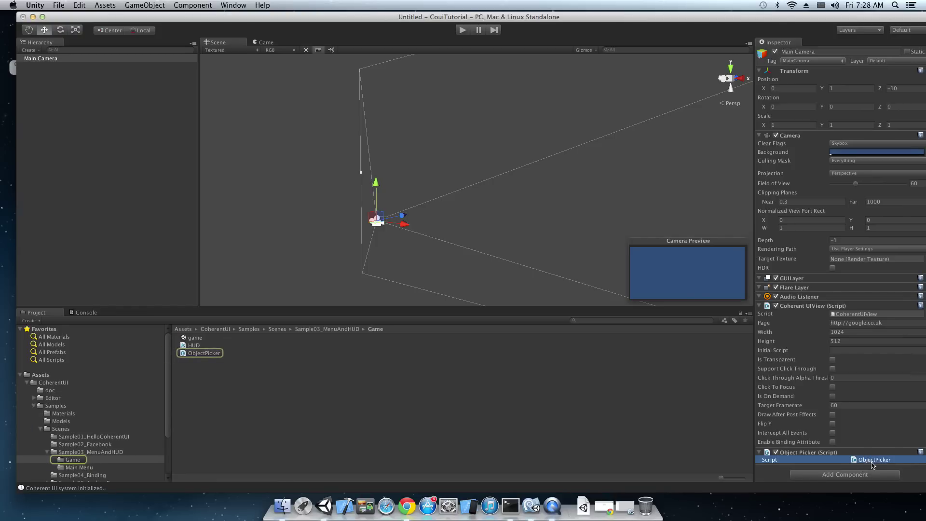
double_click(873, 461)
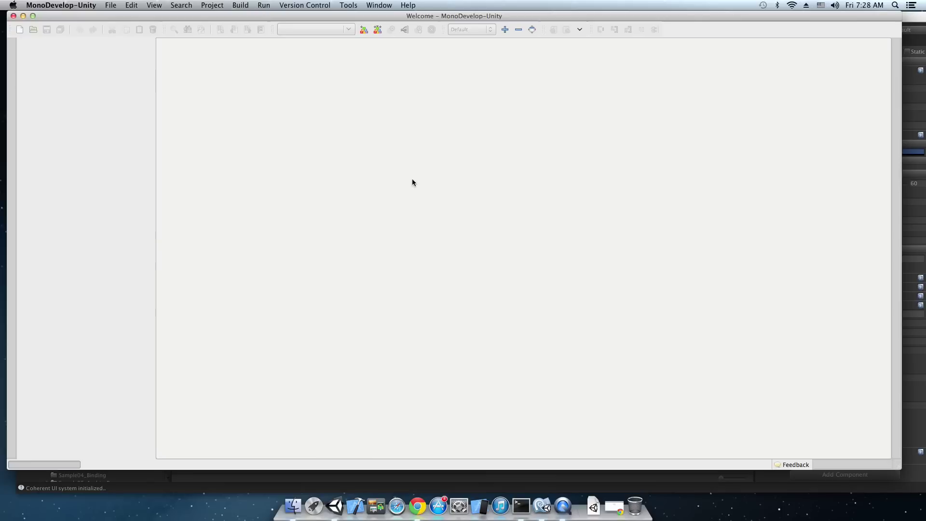
Step: Read through ObjectPicker.cs's Update method and cameraView code, then minimize MonoDevelop
left_click(327, 195)
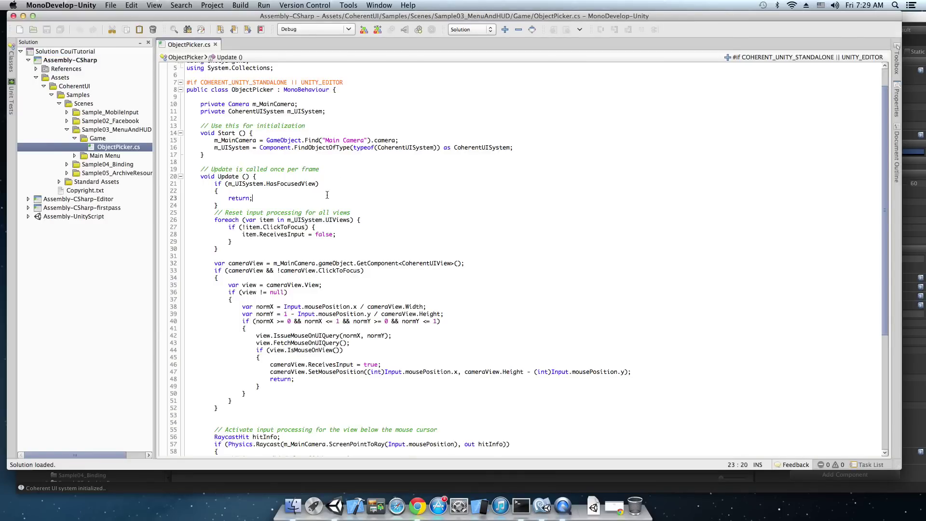
scroll(281, 188, "down", 4)
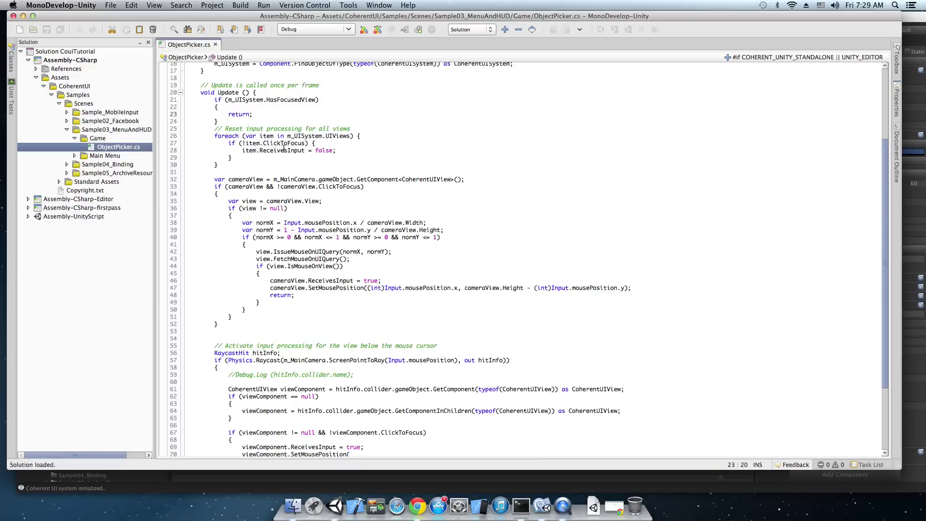
left_click(224, 166)
left_click(249, 179)
left_click(288, 281)
scroll(271, 323, "down", 5)
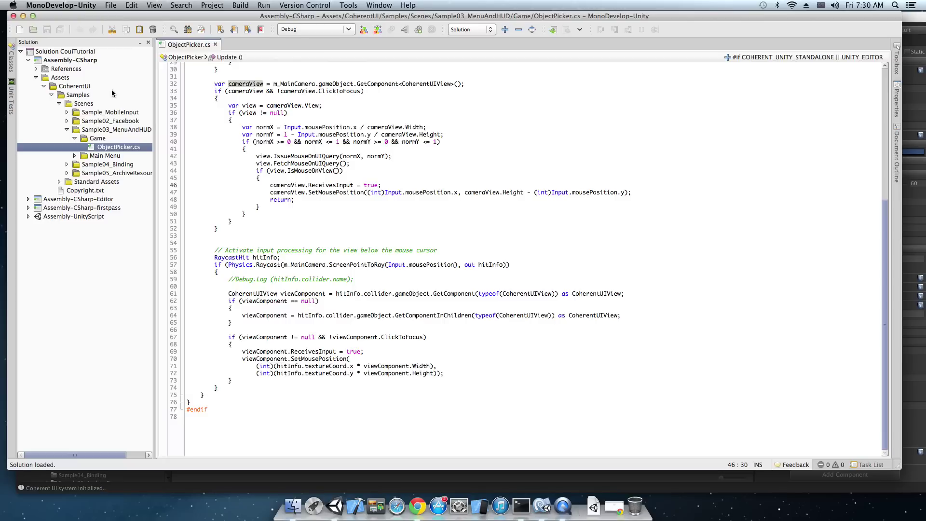
left_click(24, 16)
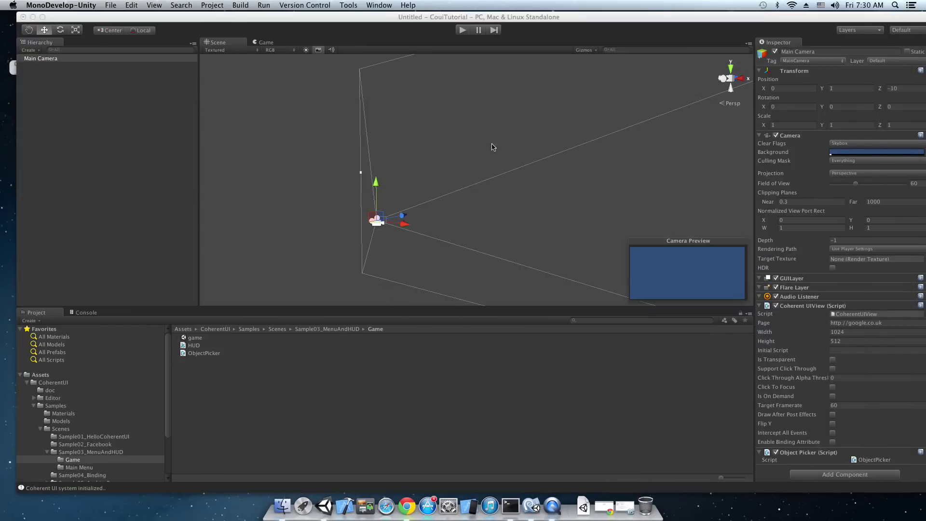
left_click(462, 35)
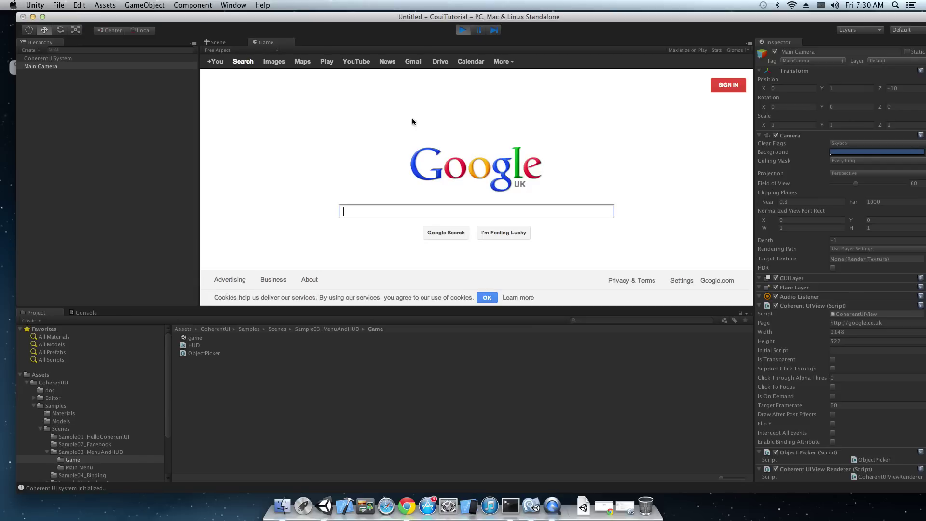
left_click(302, 61)
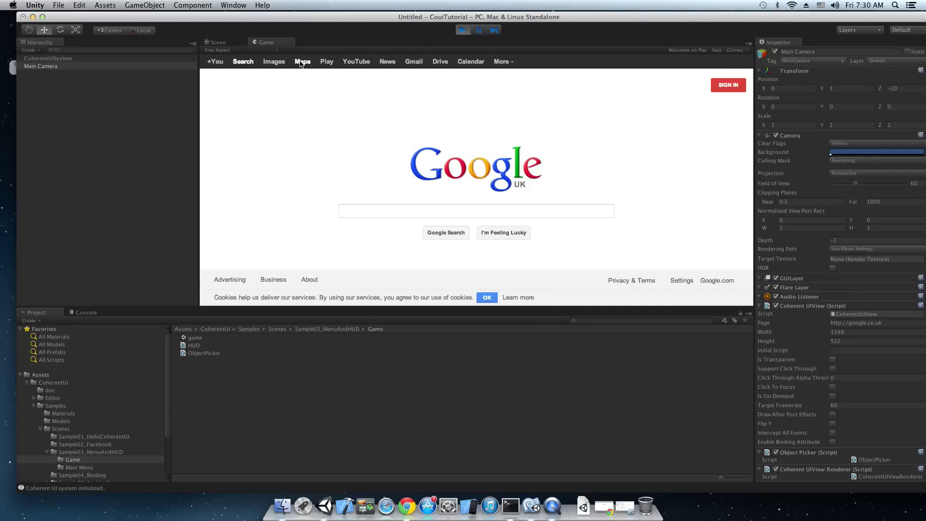
scroll(498, 150, "up", 1)
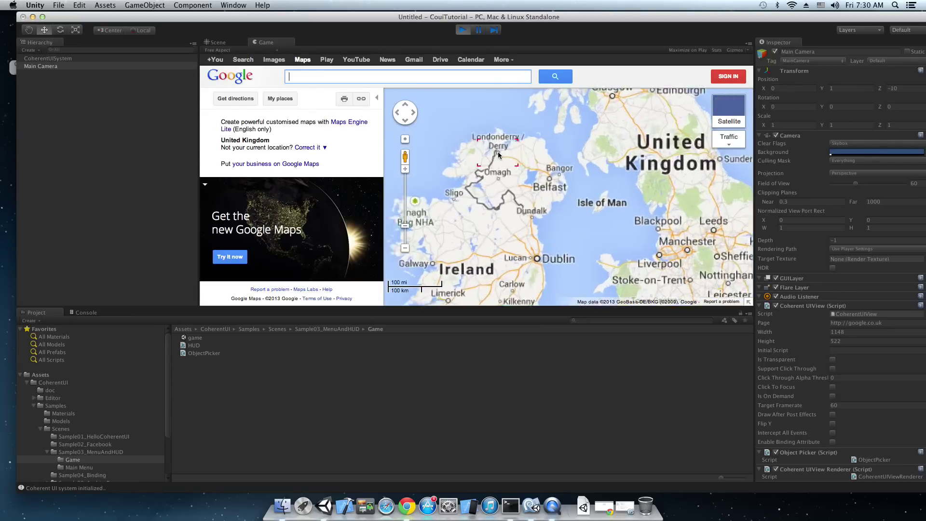
scroll(499, 154, "down", 2)
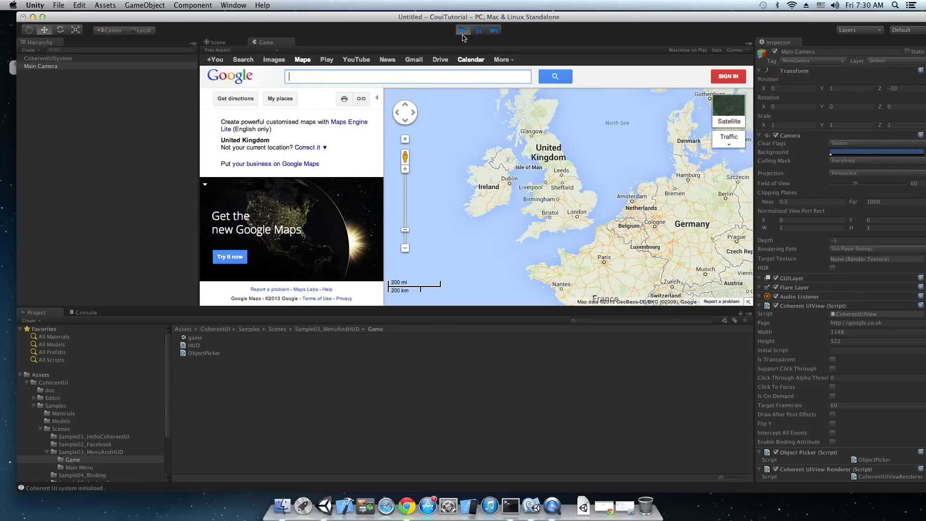
key("super+p")
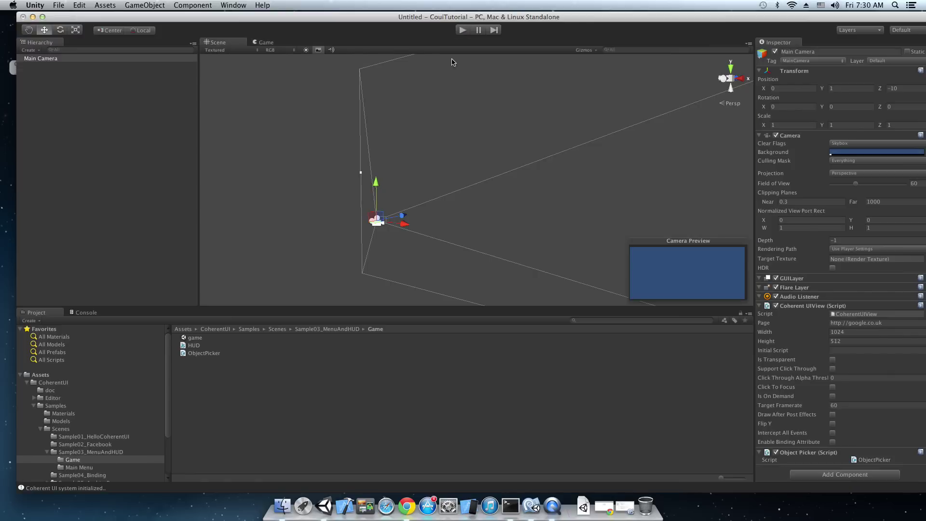
left_click(51, 60)
right_click(806, 309)
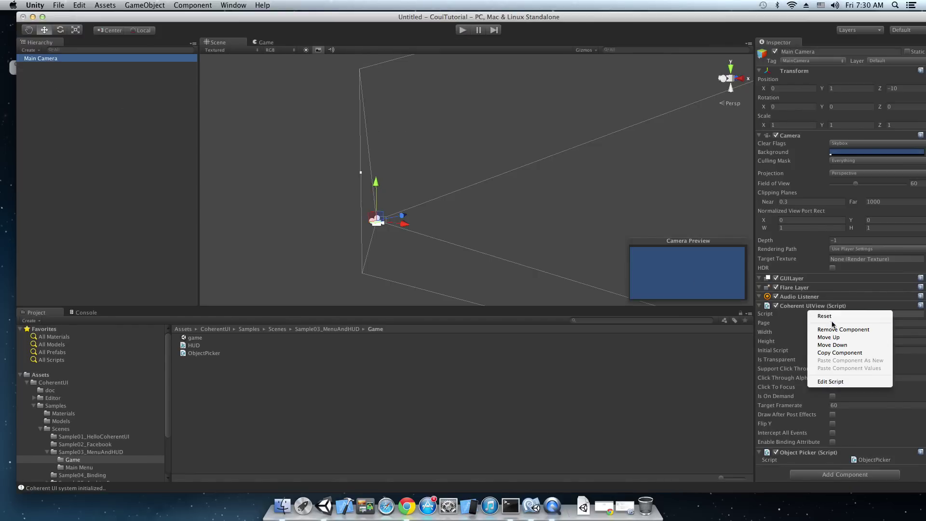
left_click(839, 330)
right_click(805, 309)
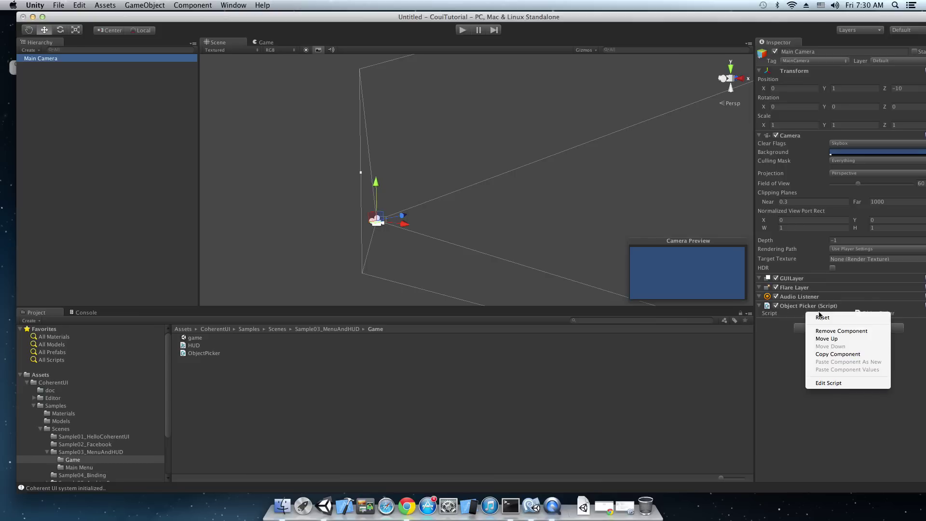
left_click(839, 331)
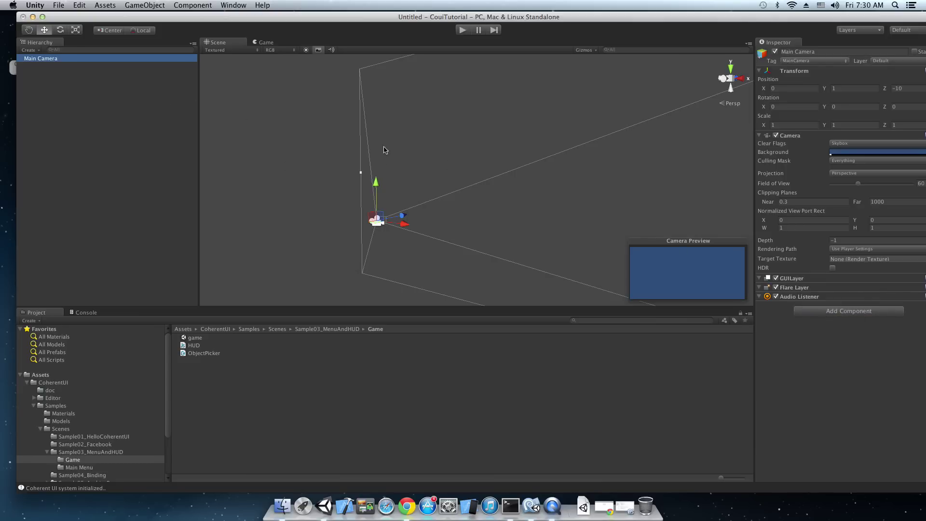
Step: Search Google for 'cube textures obj', open cube-textures.obj, select all its text, and minimize Chrome
left_click(406, 506)
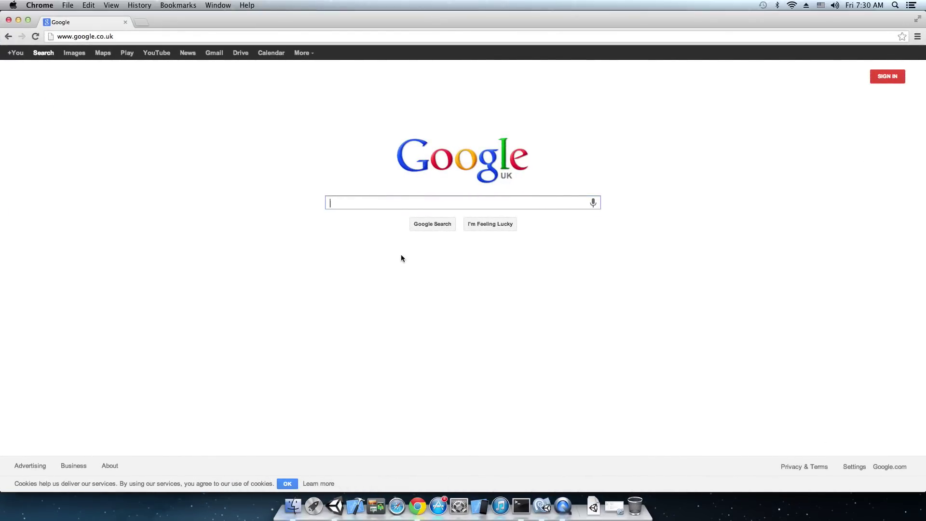
type("cube ")
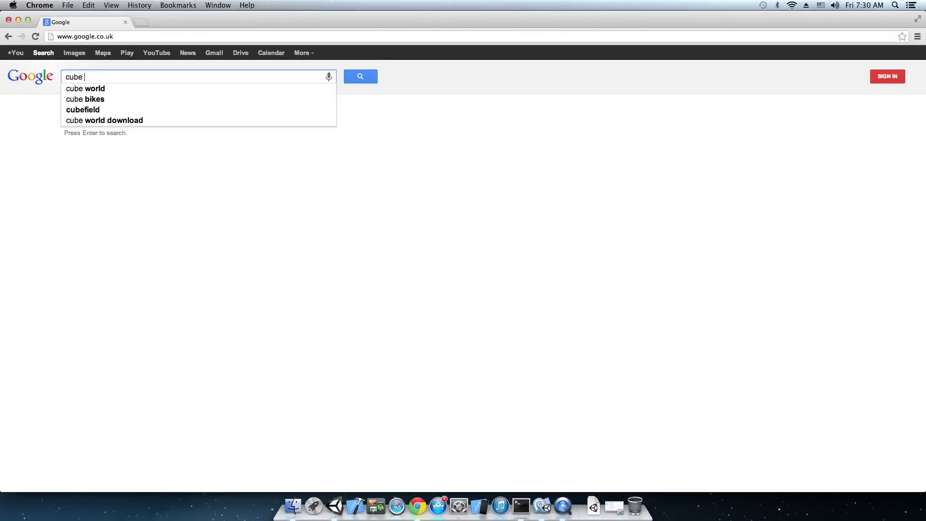
type("textures obj")
key("Return")
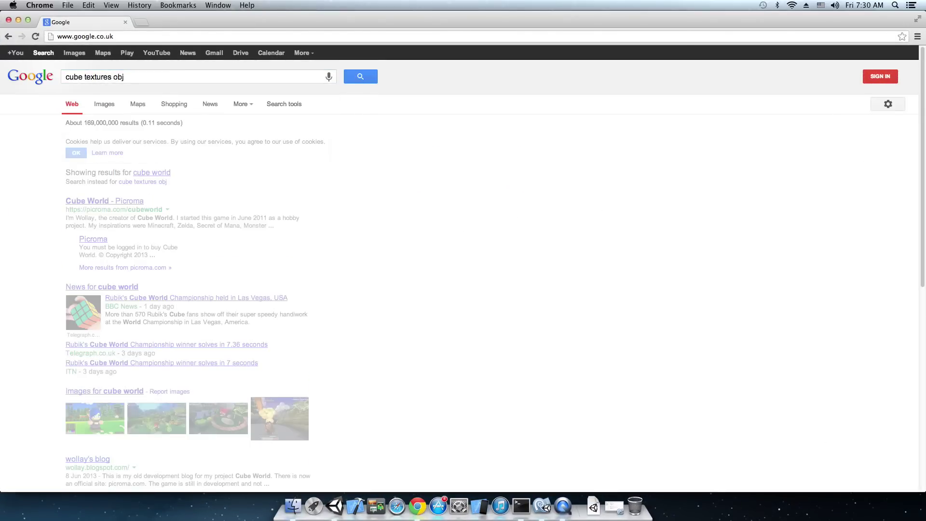
left_click(98, 213)
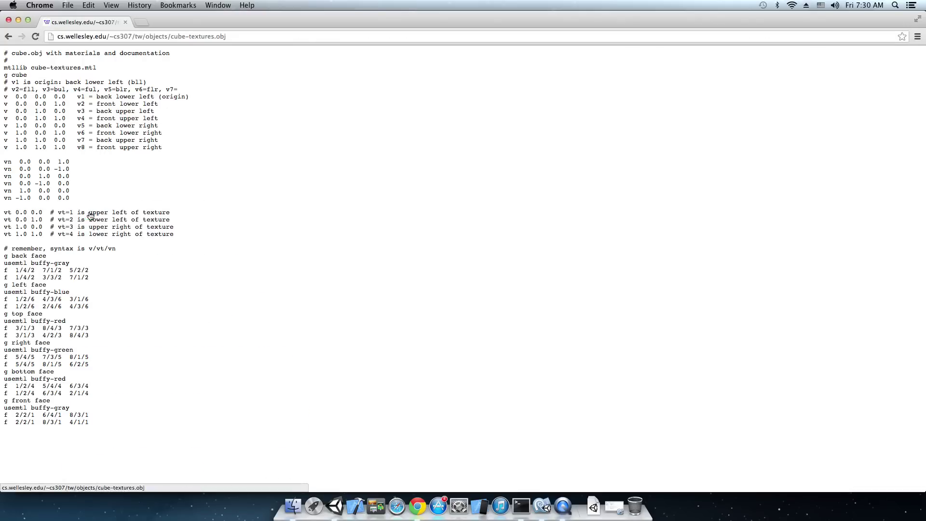
key("super+a")
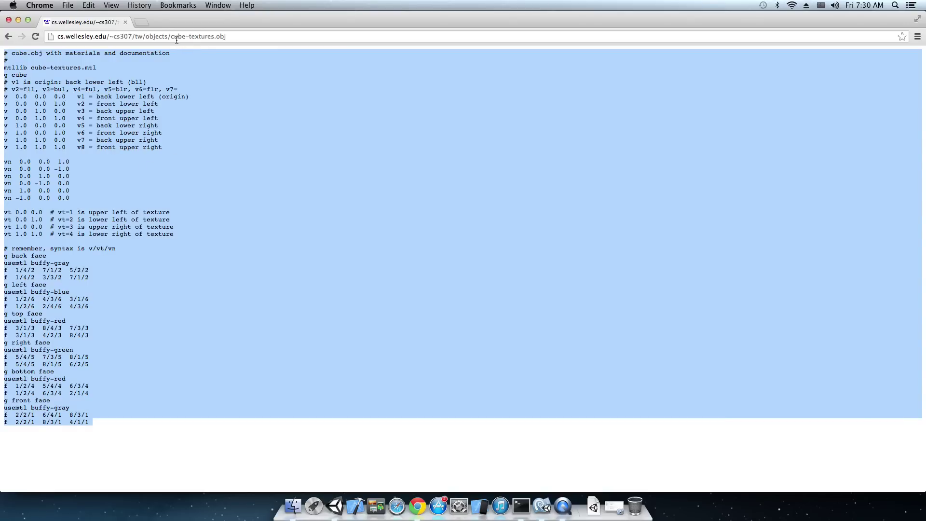
left_click(18, 20)
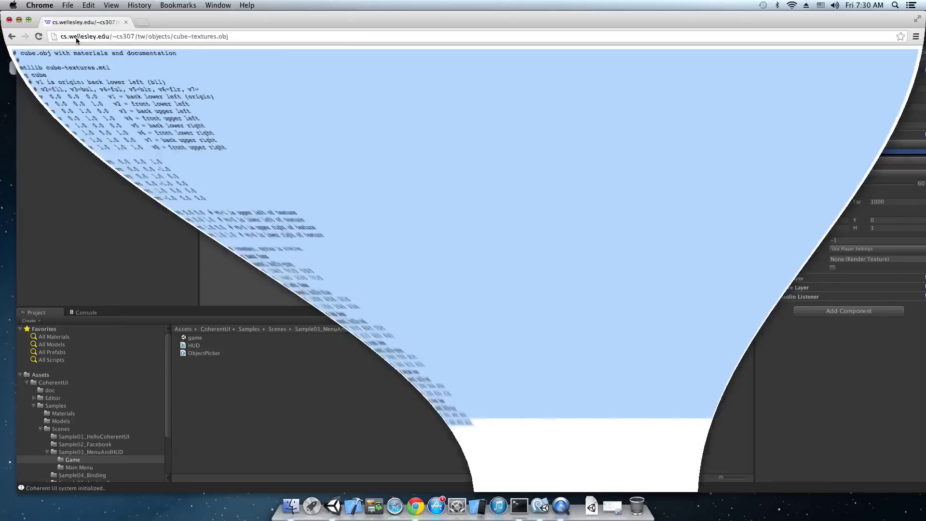
Step: Place the cube-textures model in the scene at position 0, 0, -8 with scale 2, 2, 1
left_click(62, 421)
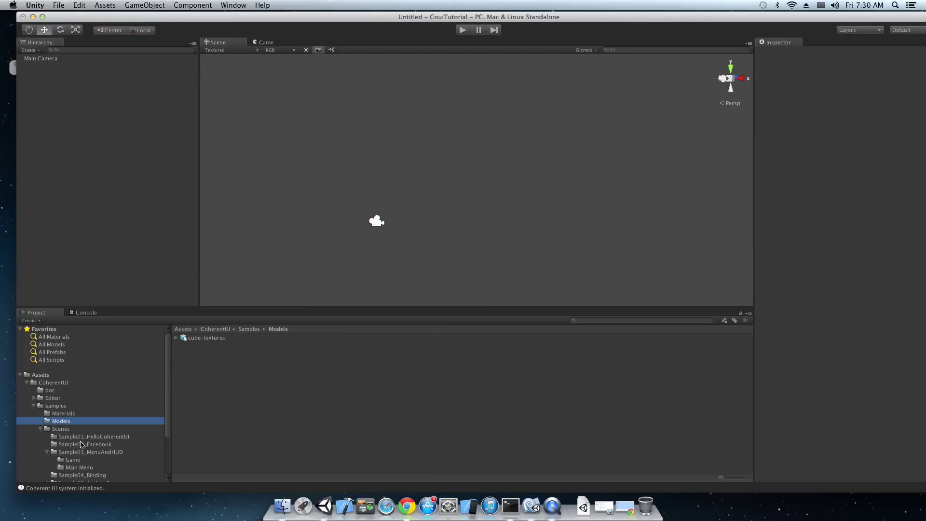
left_click(200, 340)
left_click_drag(202, 341, 476, 209)
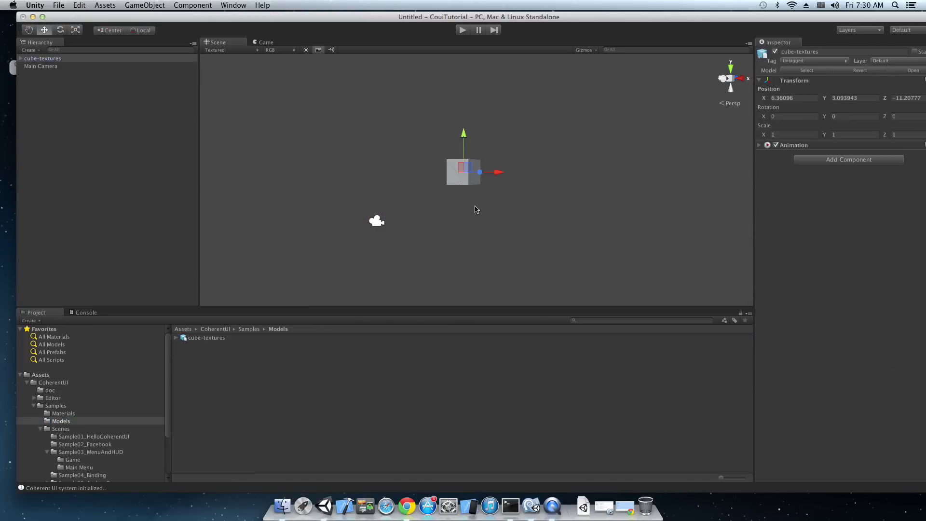
left_click(786, 97)
type("0")
key("Tab")
type("0")
key("Tab")
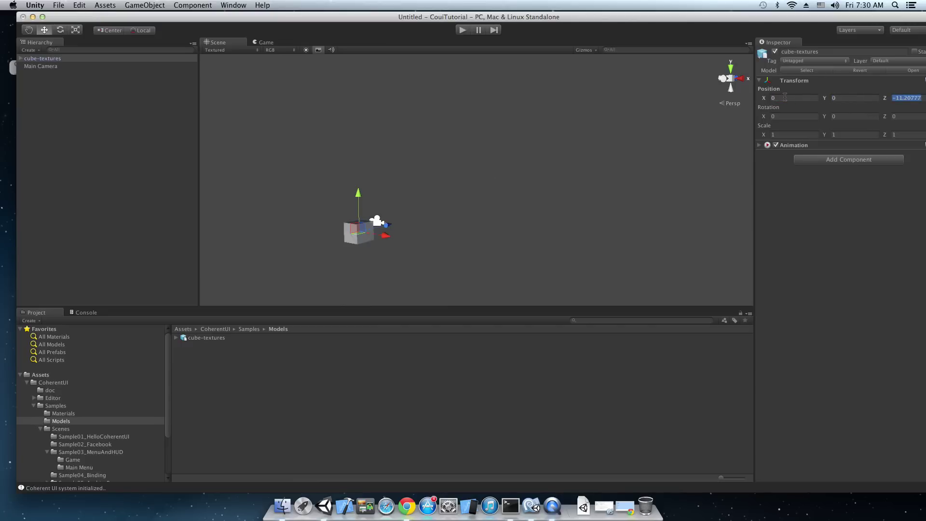
type("-8")
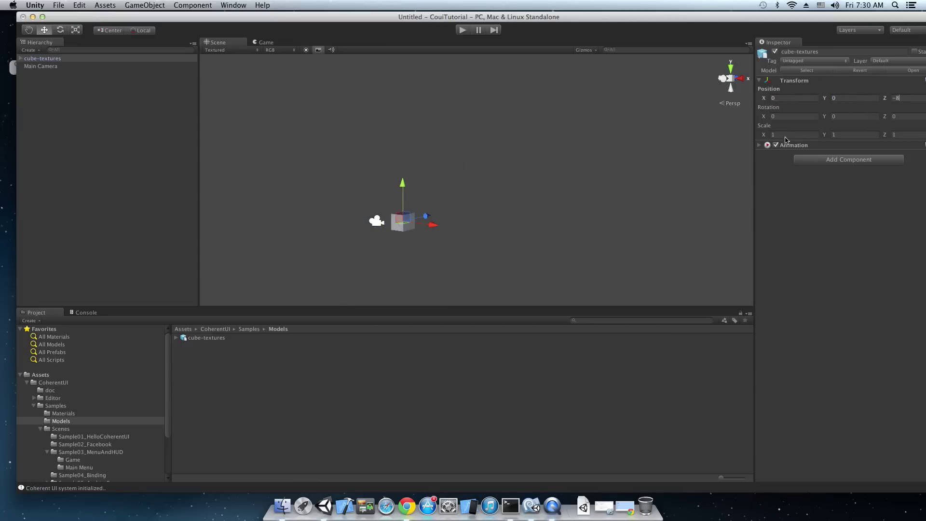
type("2")
key("Tab")
type("2")
Step: Add a Directional Light via GameObject > Create Other
left_click(379, 224)
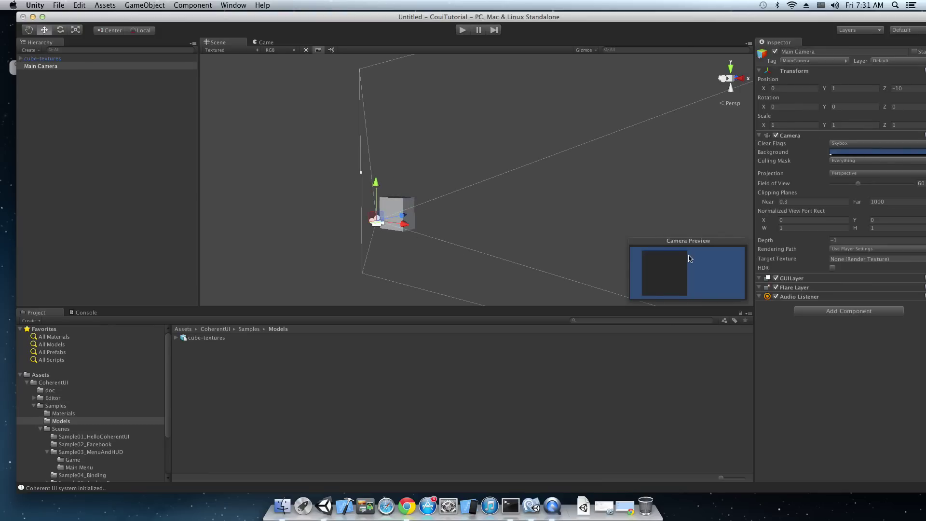
left_click(144, 4)
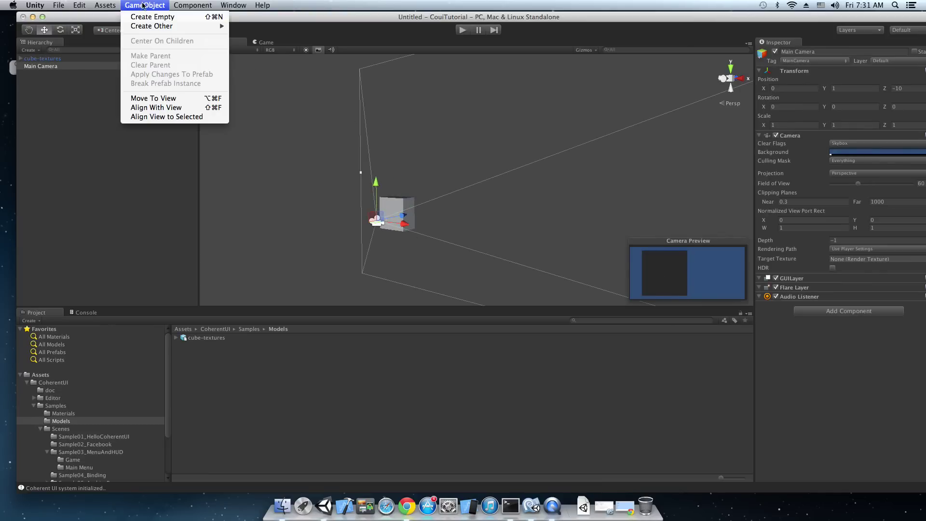
mouse_move(159, 27)
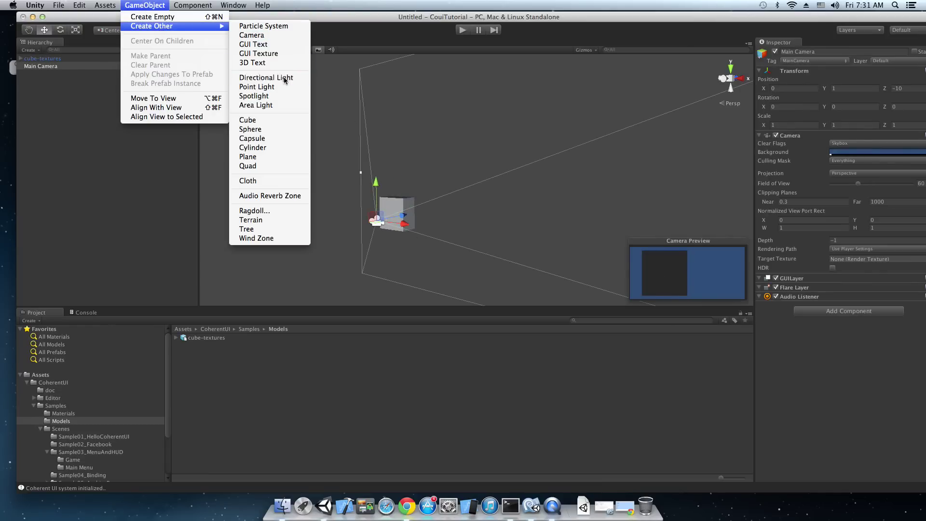
left_click(260, 78)
Step: Expand cube-textures in the Hierarchy to show its six face meshes
left_click(392, 220)
left_click(379, 223)
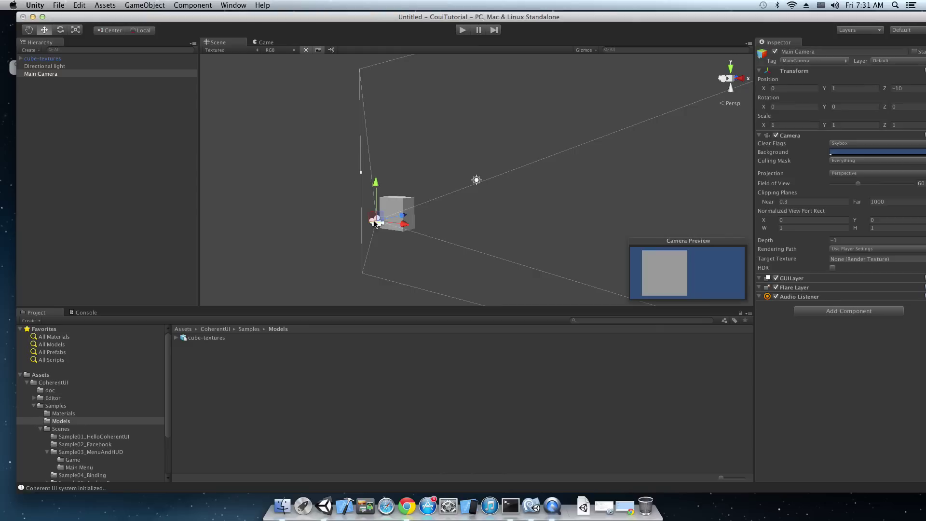
left_click(316, 163)
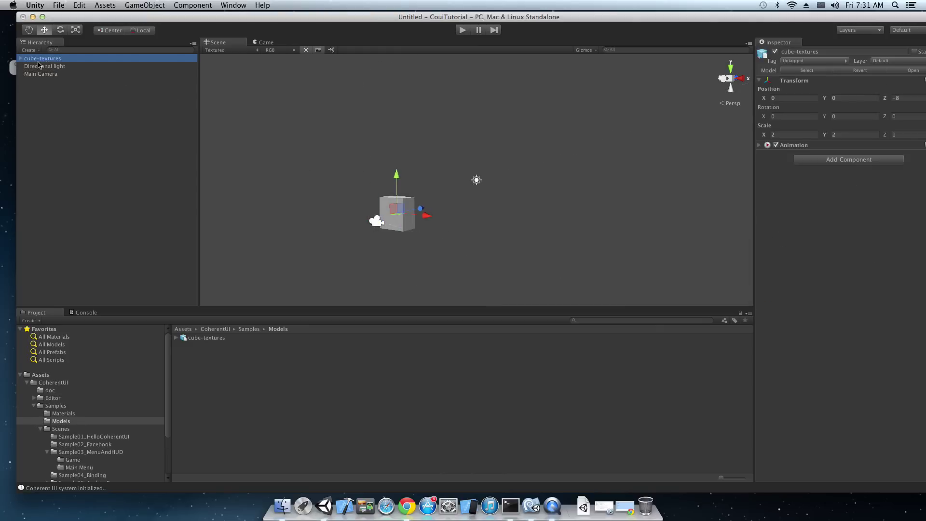
left_click(20, 58)
Step: Add the Coherent UIView and Object Picker components to the back_face object
left_click(44, 66)
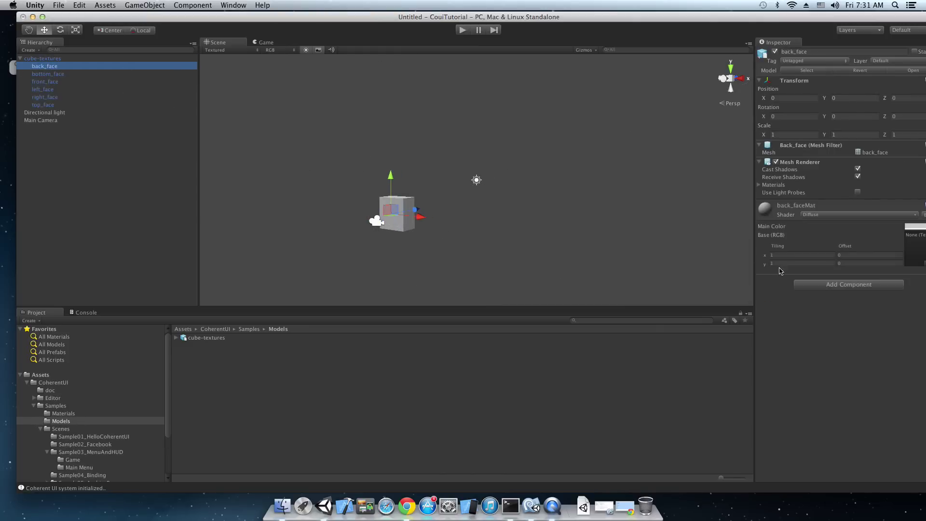
left_click(847, 285)
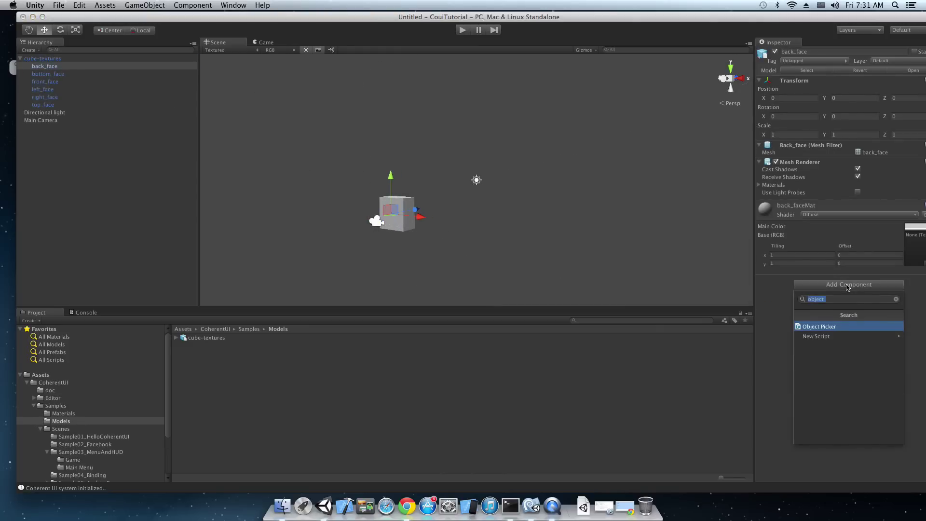
type("cohe")
key("Down")
key("Down")
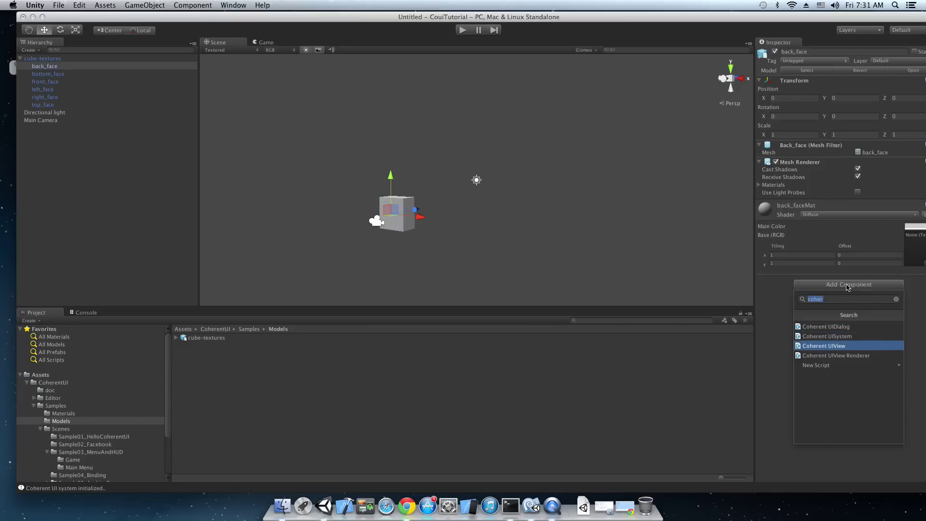
key("Return")
left_click(860, 431)
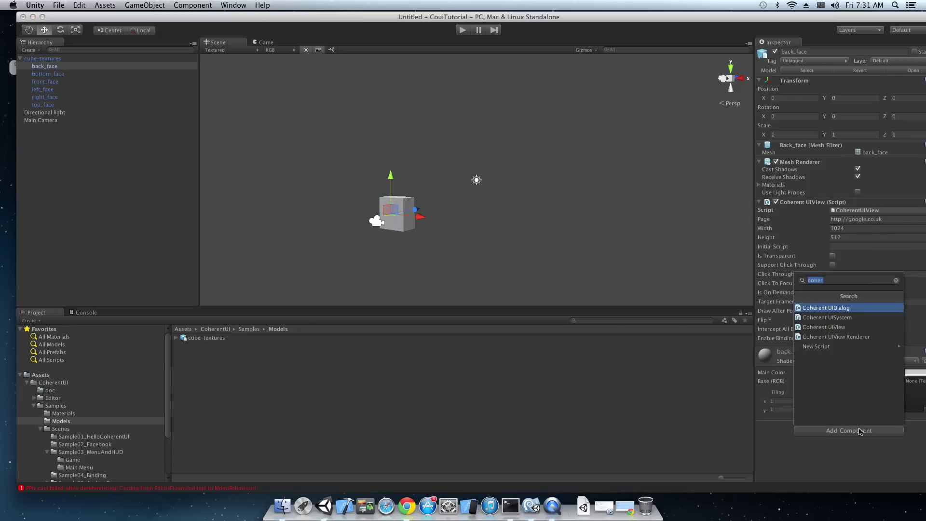
type("object")
key("Return")
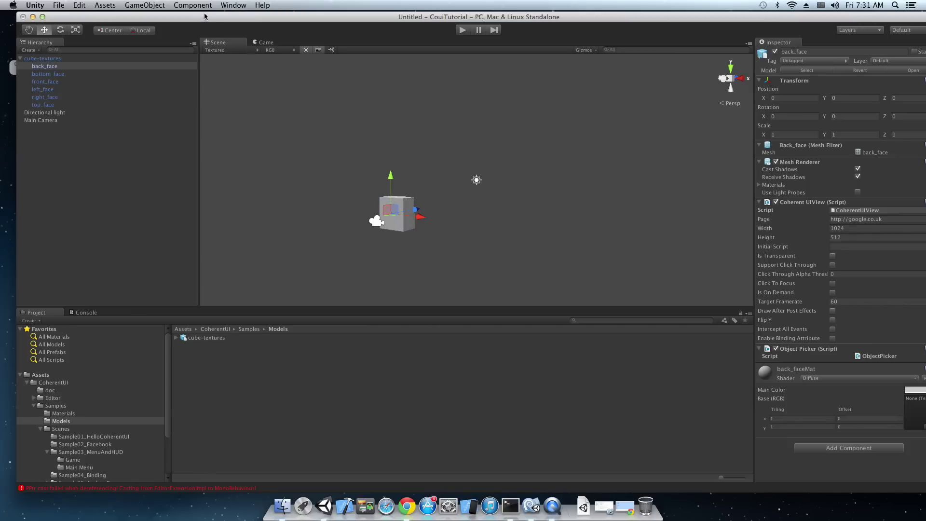
Step: Add a Mesh Collider to back_face from Component > Physics
left_click(193, 4)
mouse_move(204, 44)
left_click(310, 95)
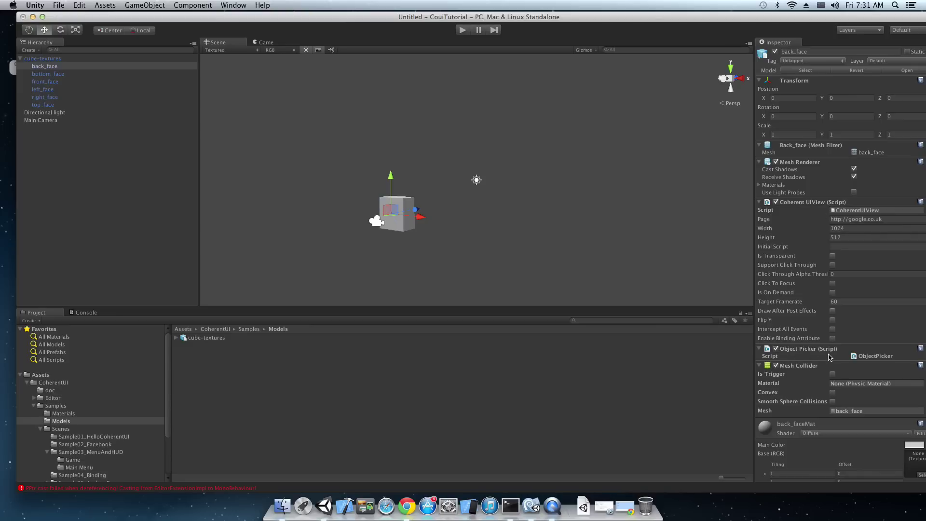
left_click(461, 31)
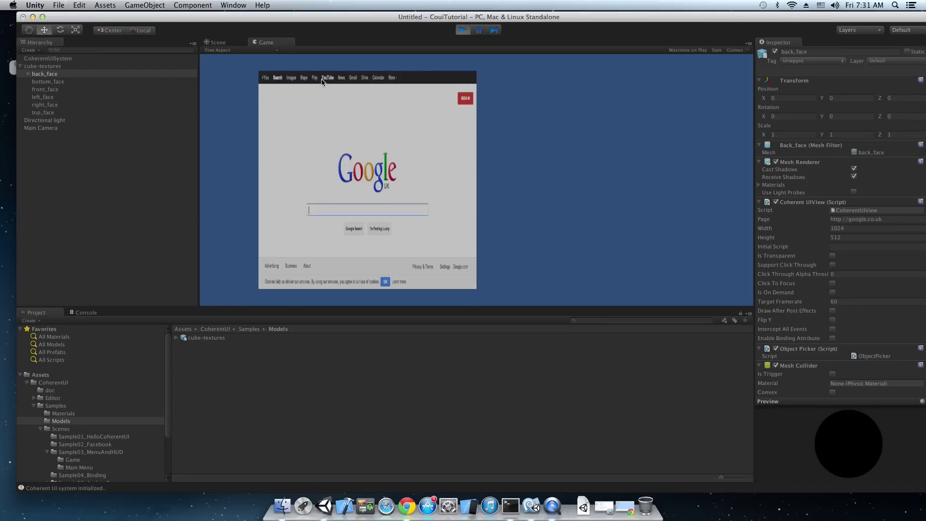
left_click(292, 78)
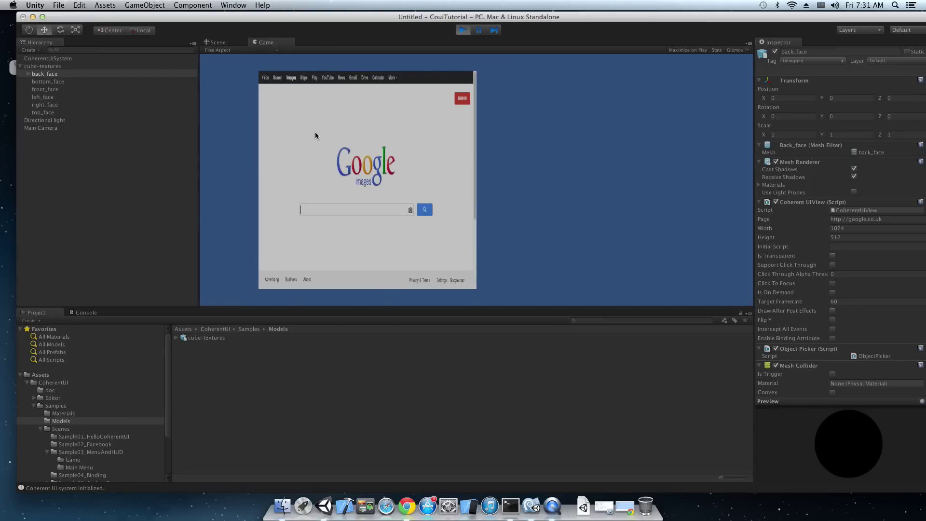
left_click(309, 209)
type("asdfasdf23r4")
left_click(456, 32)
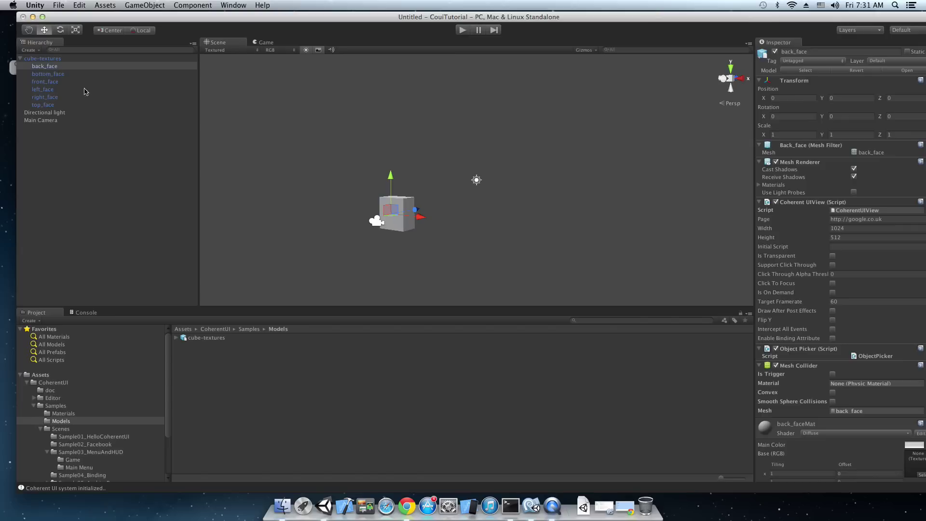
Step: Delete cube-textures from the scene and select the Main Camera
left_click(49, 59)
key("super+BackSpace")
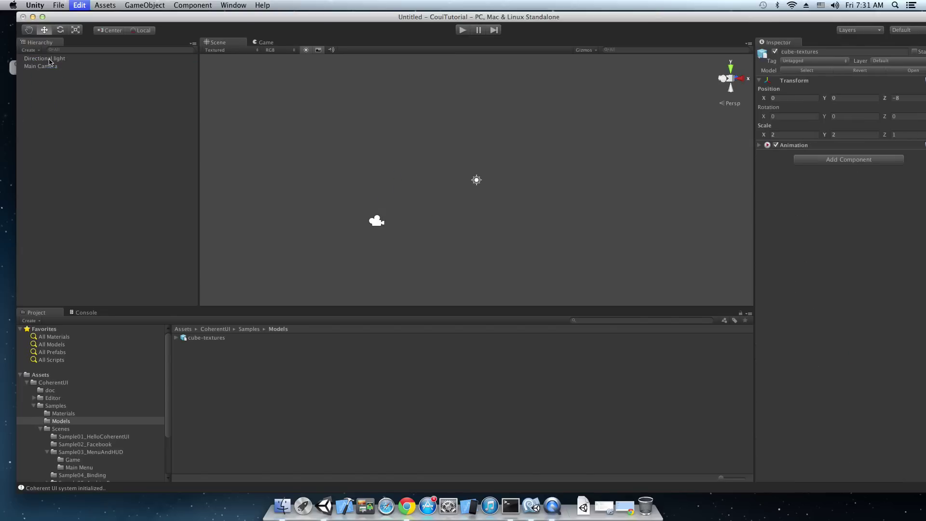
left_click(40, 66)
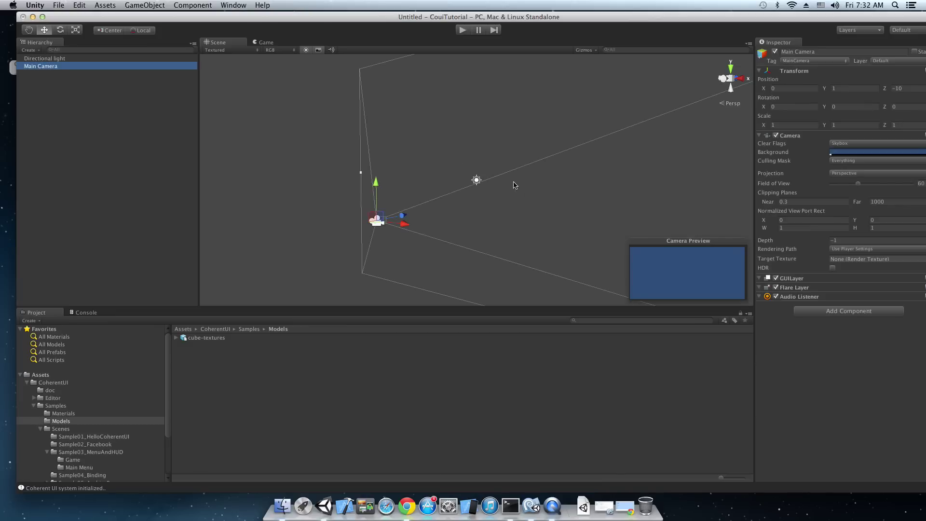
Step: Add Coherent UIView and Object Picker components to the Main Camera
left_click(830, 311)
type("cohere")
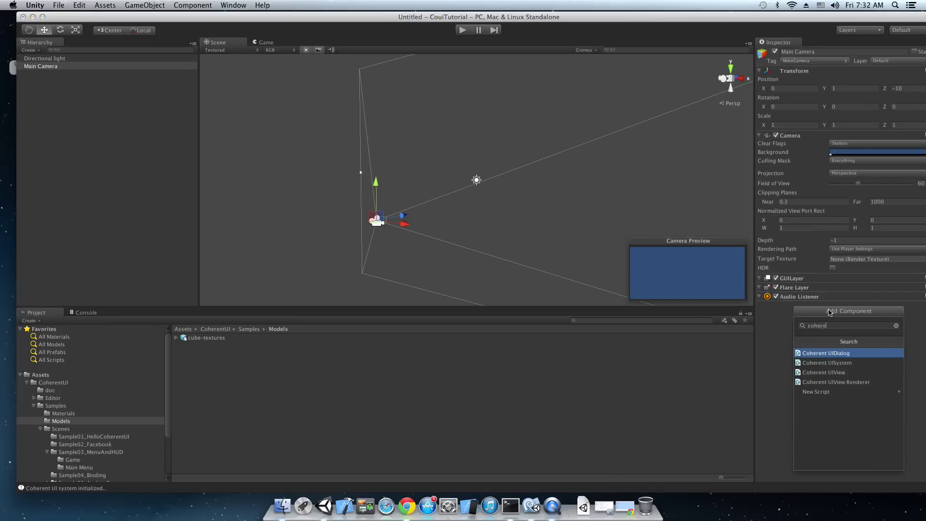
key("Down")
key("Down")
key("Return")
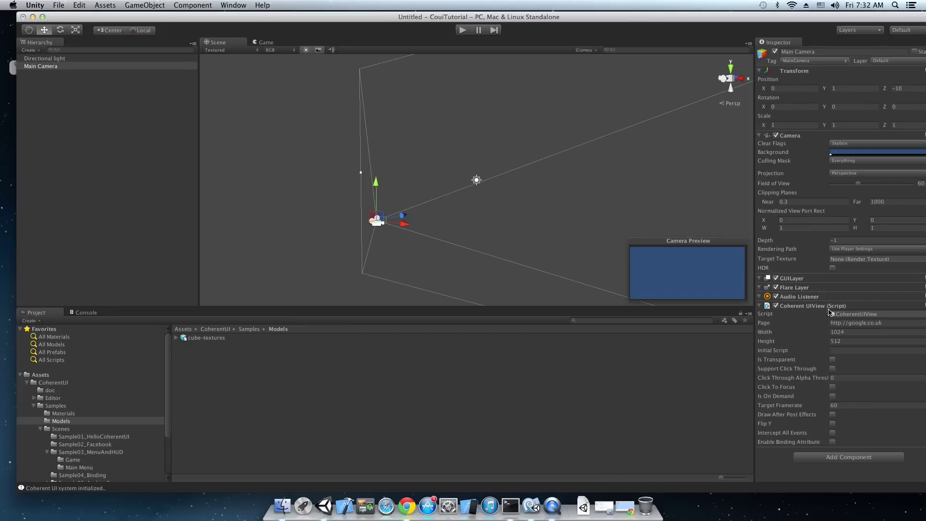
left_click(849, 456)
key("BackSpace")
key("BackSpace")
key("BackSpace")
key("BackSpace")
key("BackSpace")
key("BackSpace")
type("obje")
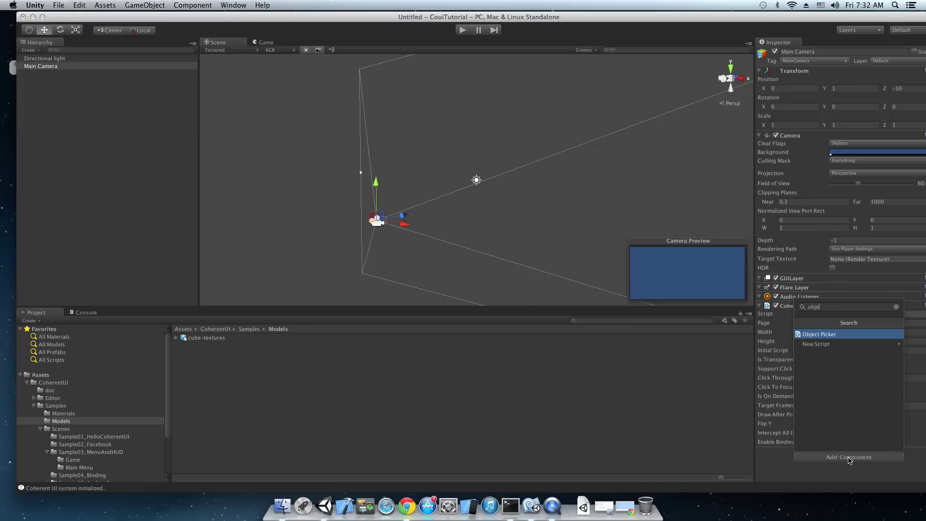
key("Return")
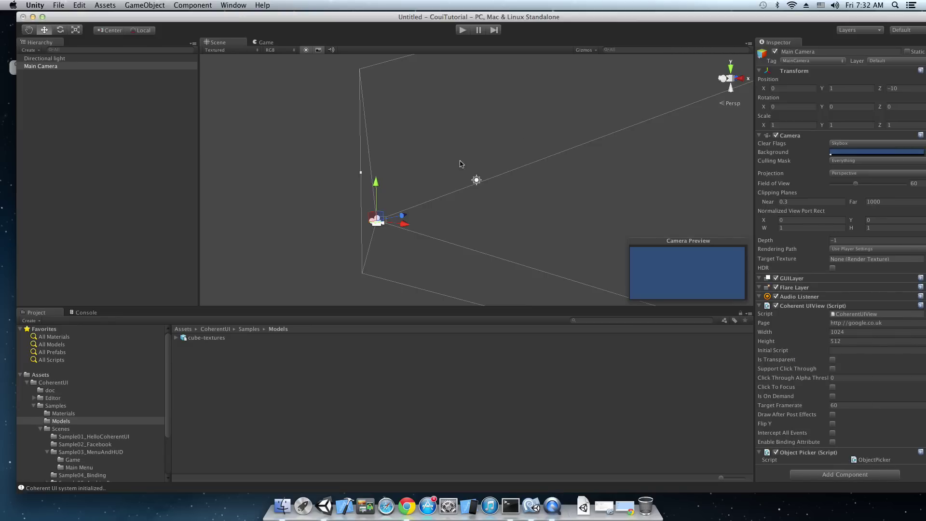
Step: Run the scene, then find the 'poster circle' demo in Chrome and select its URL
left_click(464, 31)
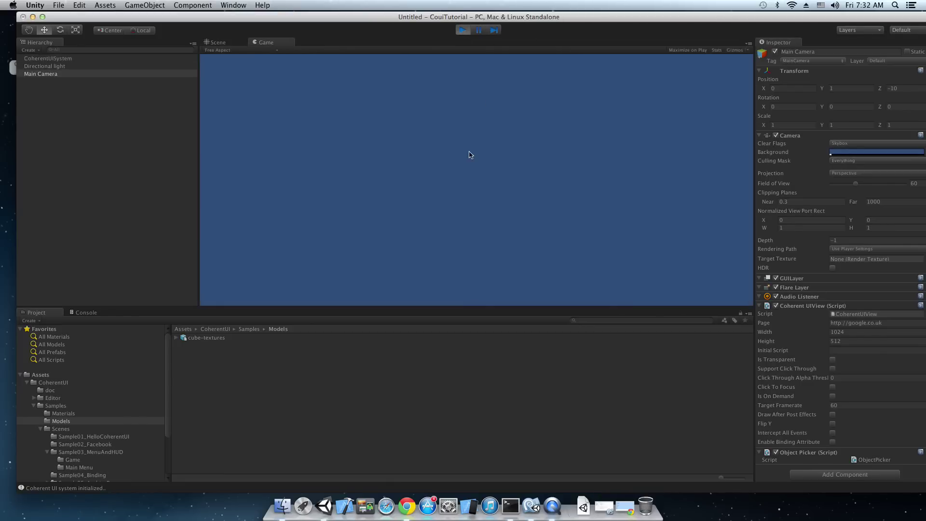
left_click(624, 507)
left_click(239, 36)
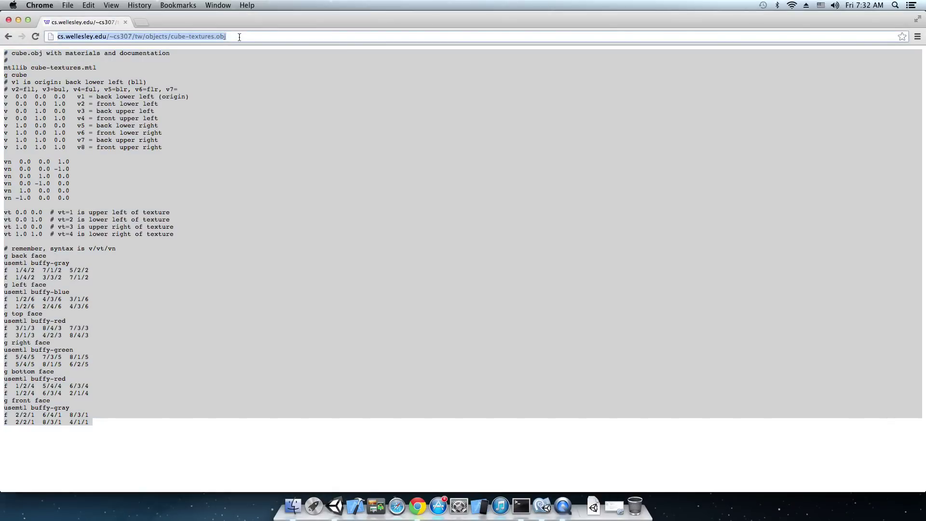
type("pos")
key("Return")
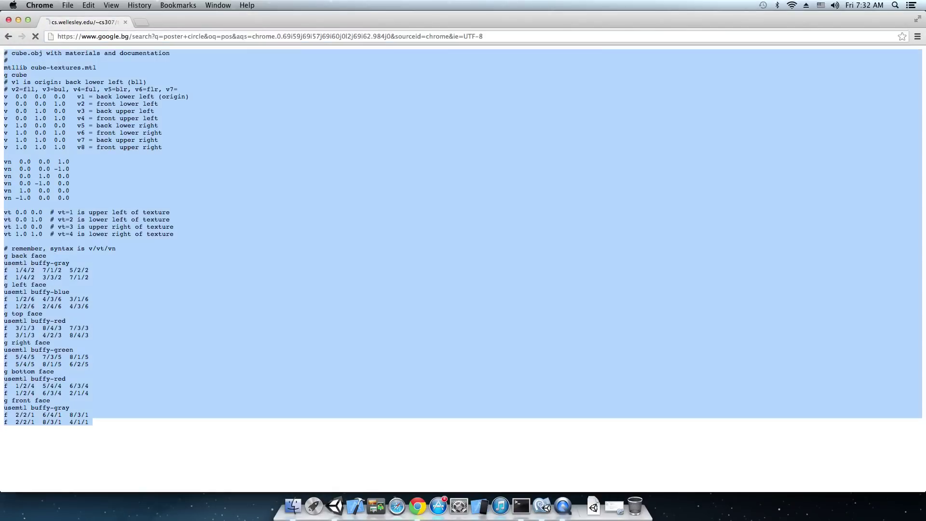
left_click(135, 174)
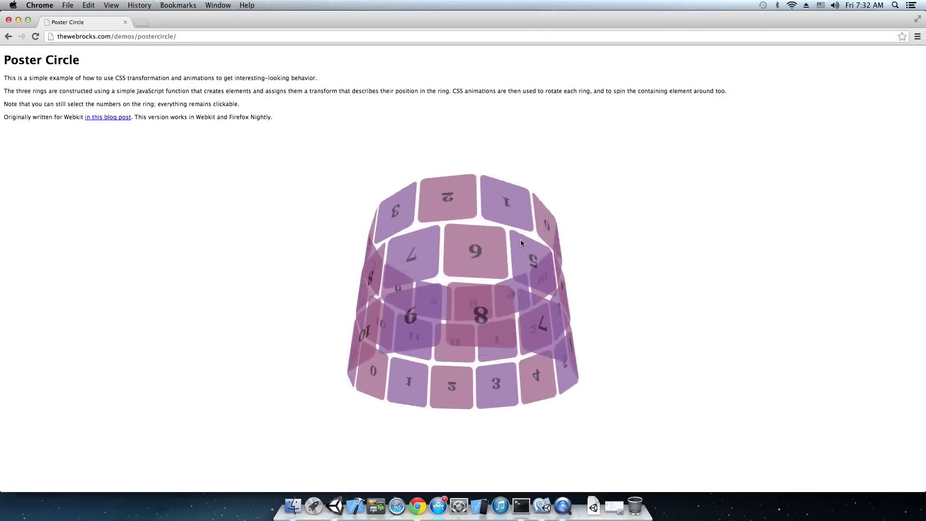
left_click(186, 37)
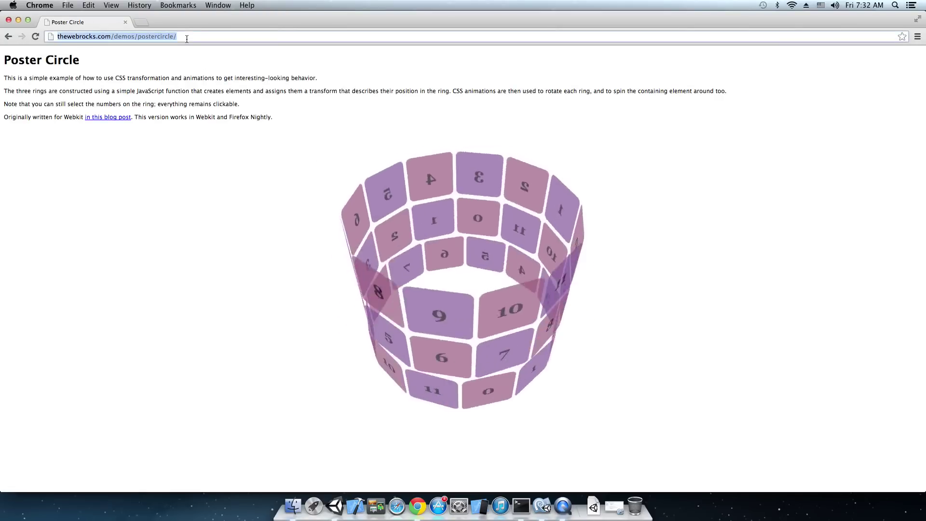
key("super+m")
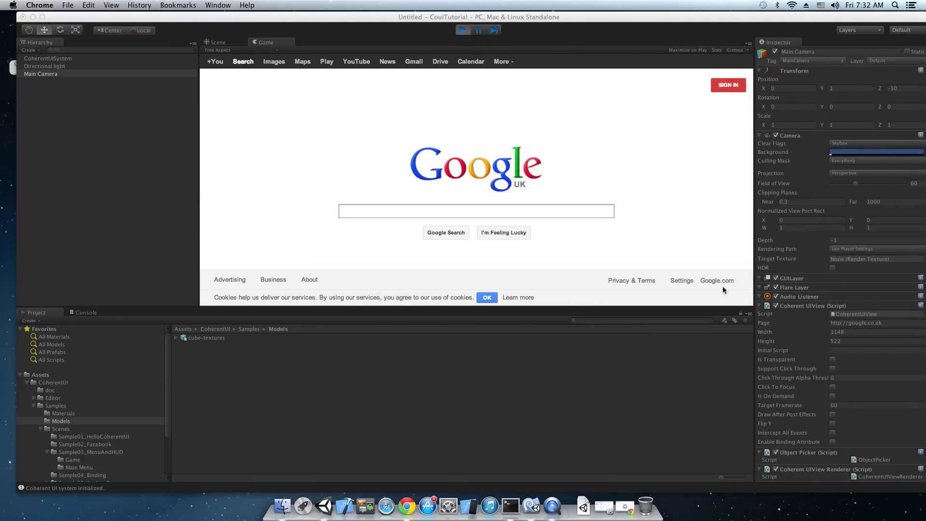
Step: Paste the Poster Circle URL into the Coherent UIView Page field, then stop play mode
left_click(871, 323)
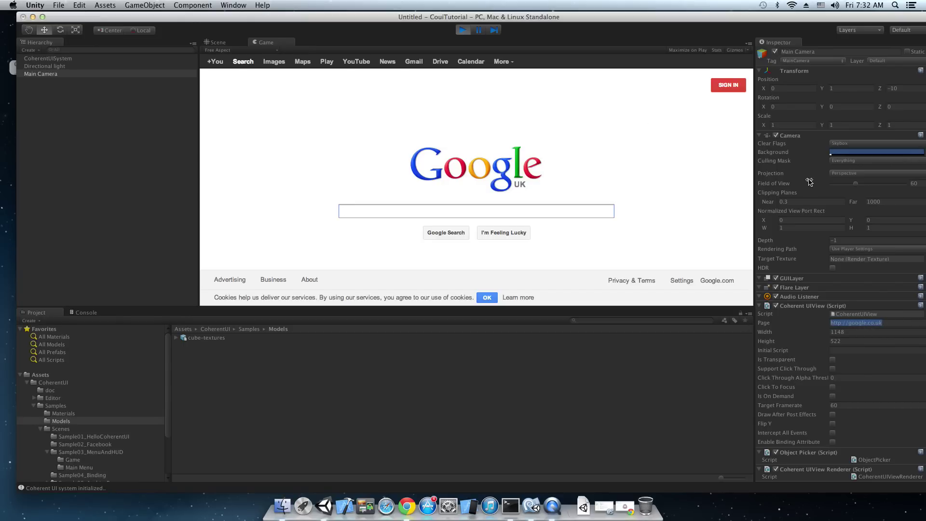
key("super+v")
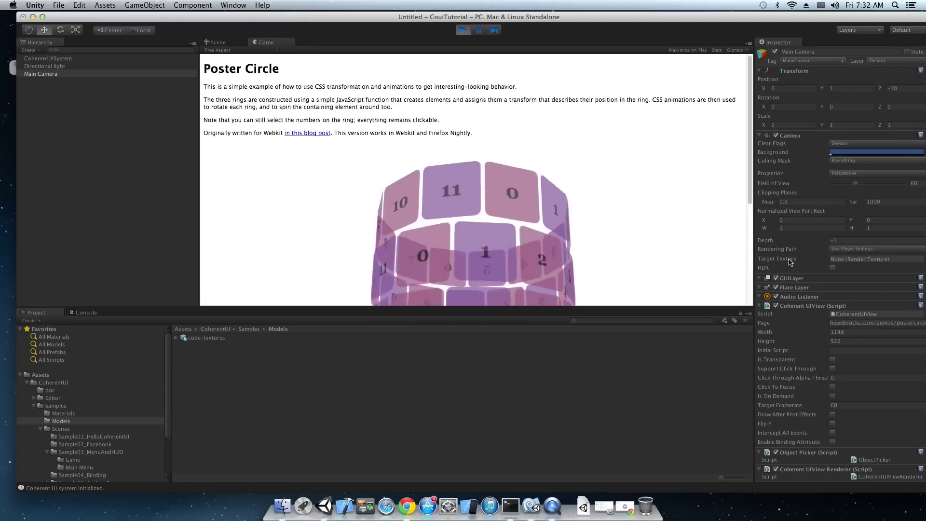
scroll(632, 161, "down", 5)
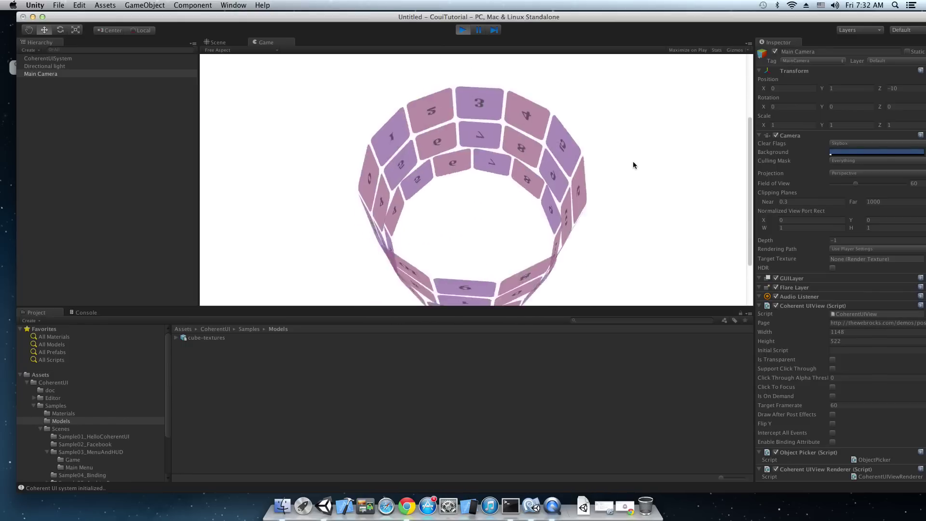
scroll(632, 161, "up", 5)
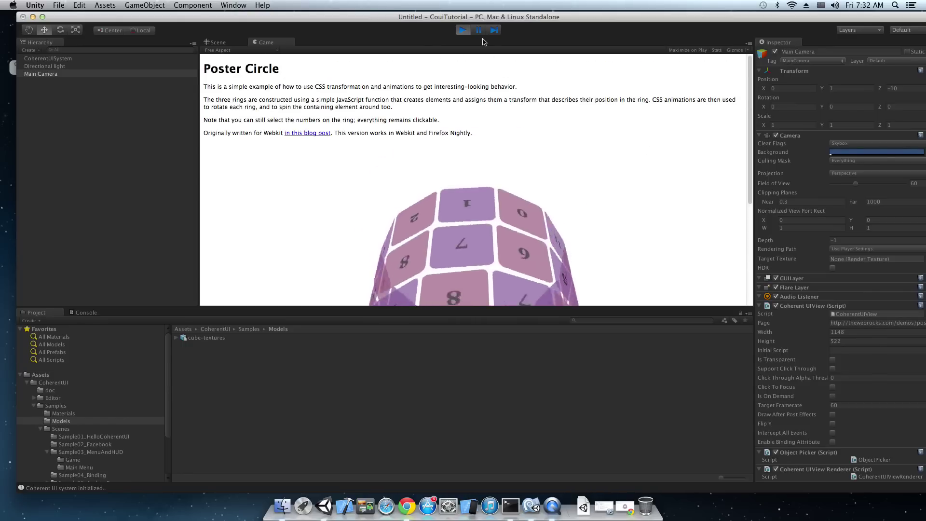
left_click(463, 30)
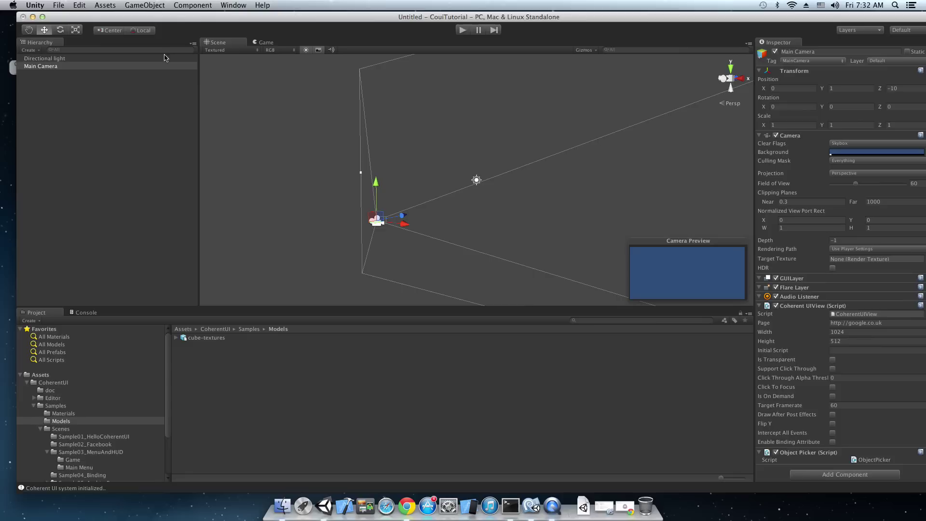
Step: Reveal the project's Assets folder in Finder
left_click(33, 18)
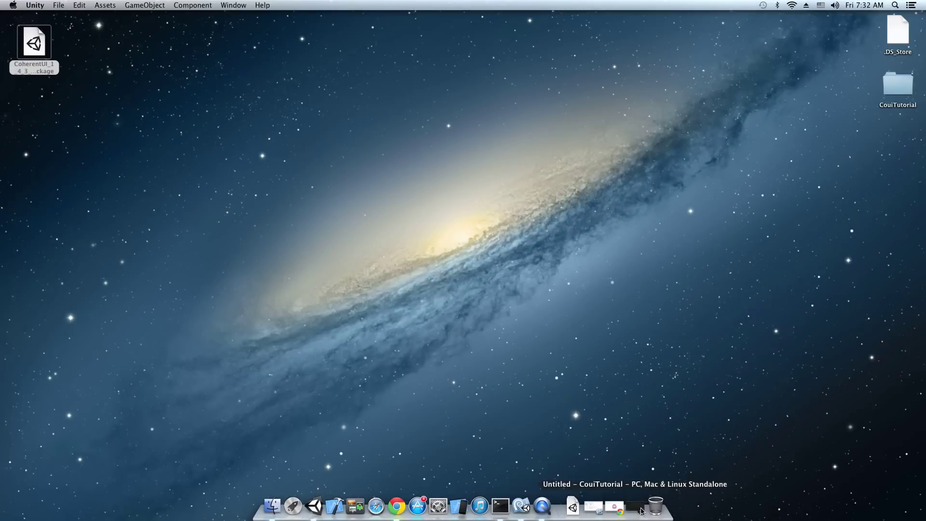
left_click(635, 508)
left_click(38, 375)
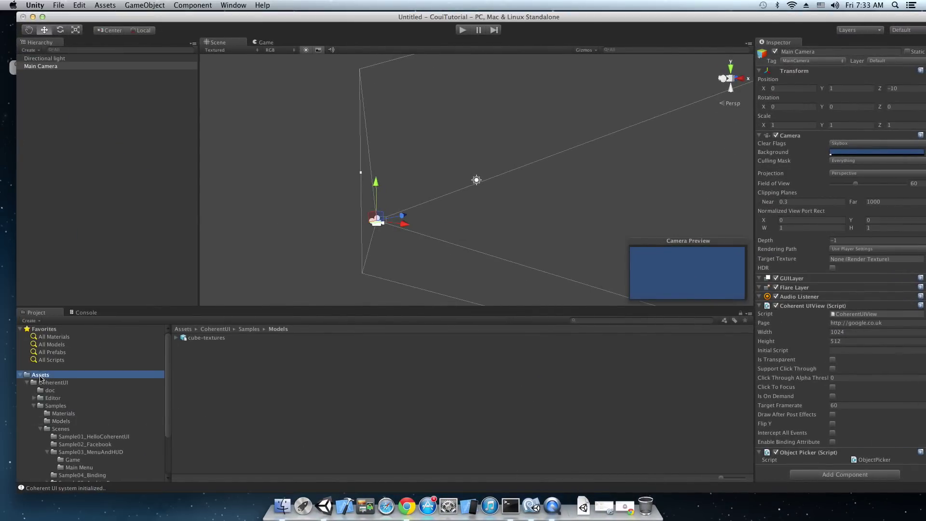
right_click(40, 375)
left_click(89, 352)
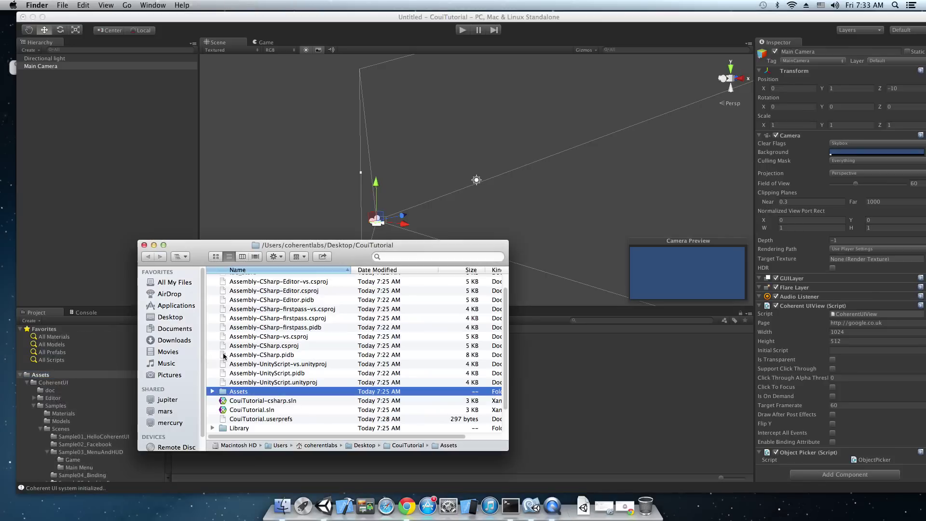
Step: Open UIResources > MenuAndHUD > hud and preview hud.html in Chrome, then close it
scroll(297, 381, "down", 2)
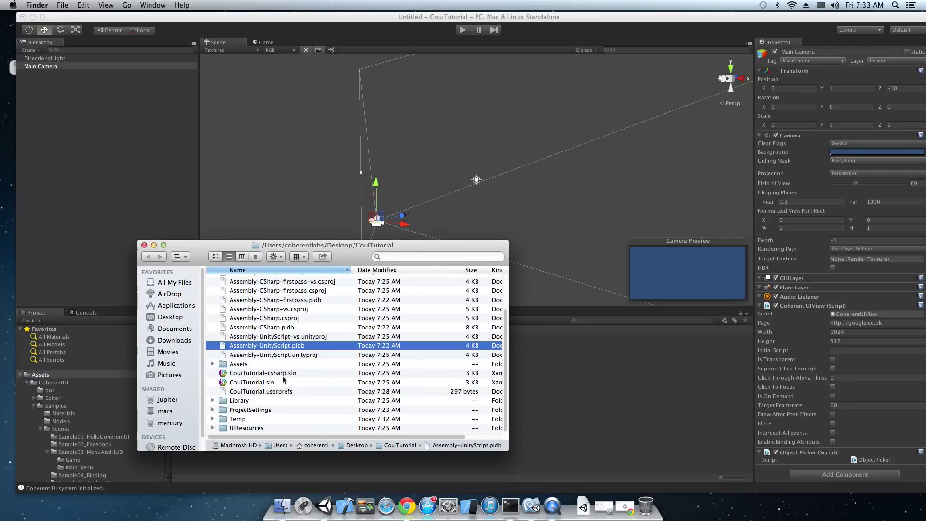
double_click(248, 429)
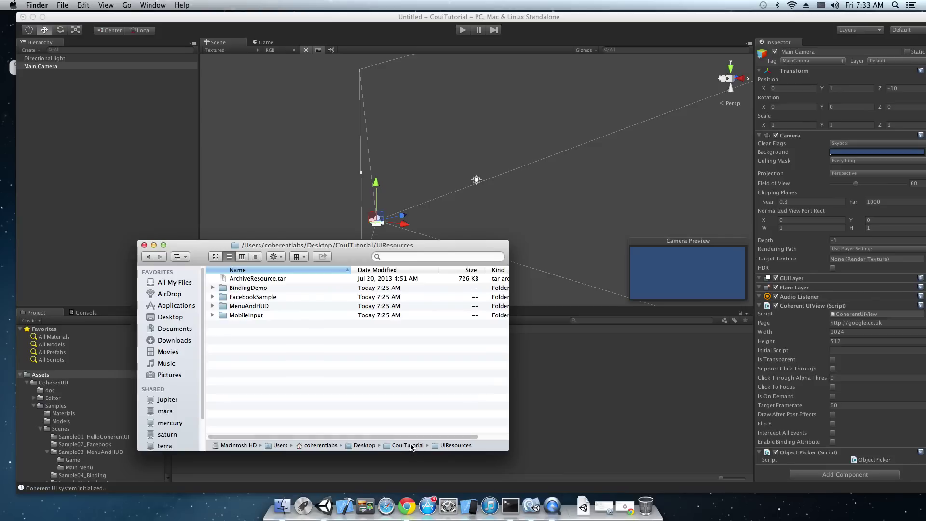
double_click(241, 306)
double_click(236, 280)
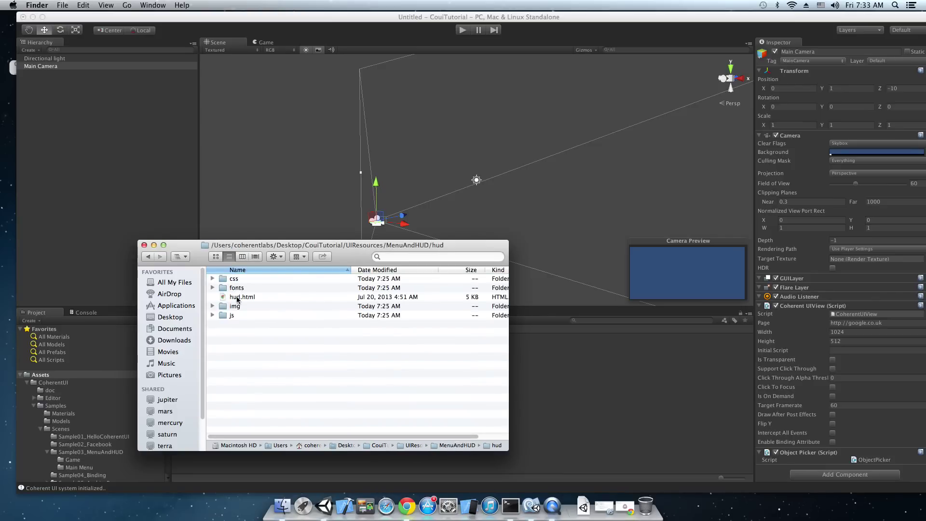
double_click(238, 297)
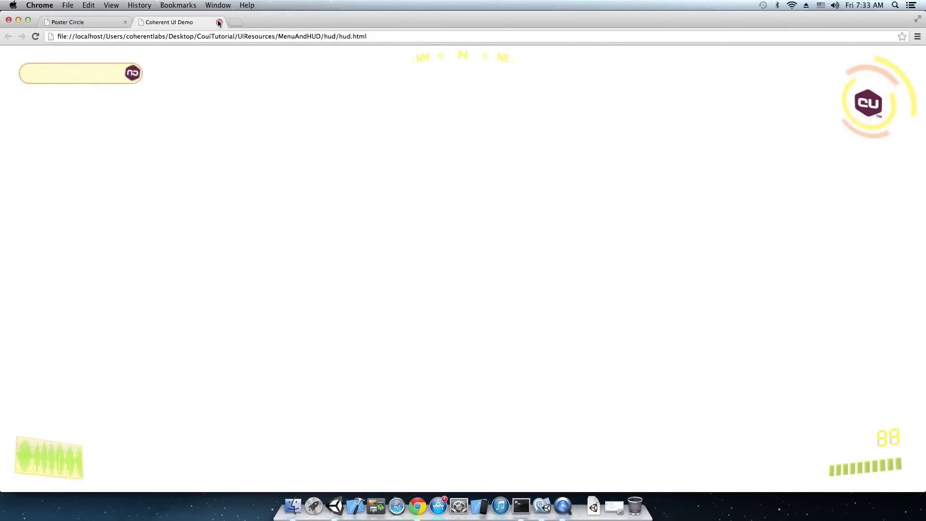
key("super+w")
left_click(18, 20)
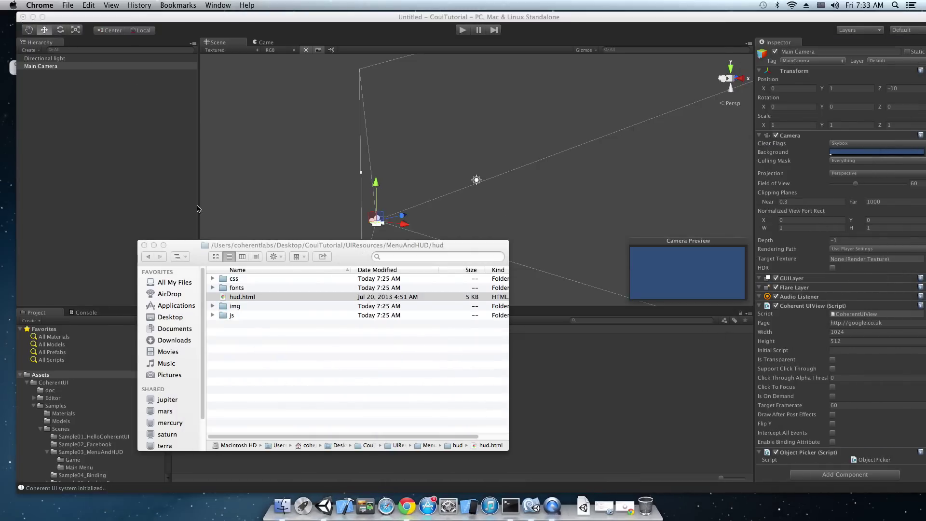
Step: Open the Sample03_MenuAndHUD game scene, discarding changes to the Untitled scene
left_click(154, 245)
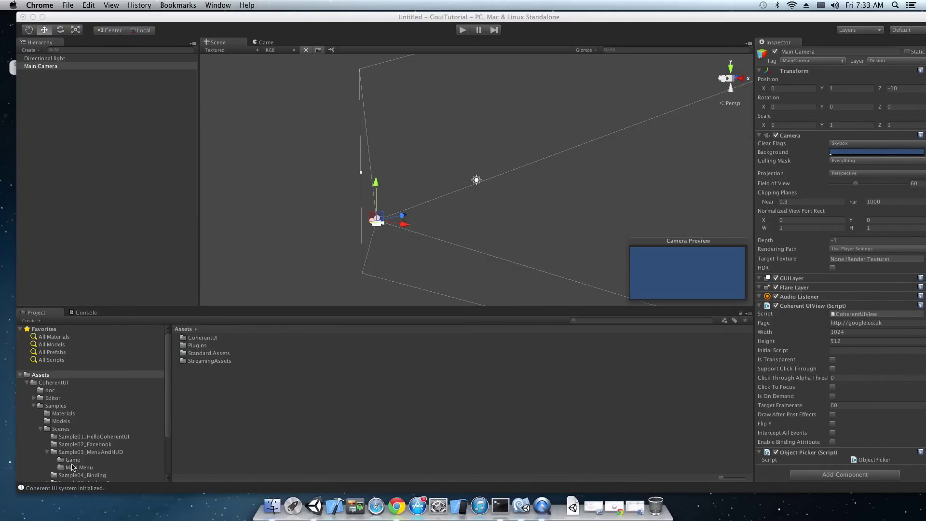
left_click(72, 460)
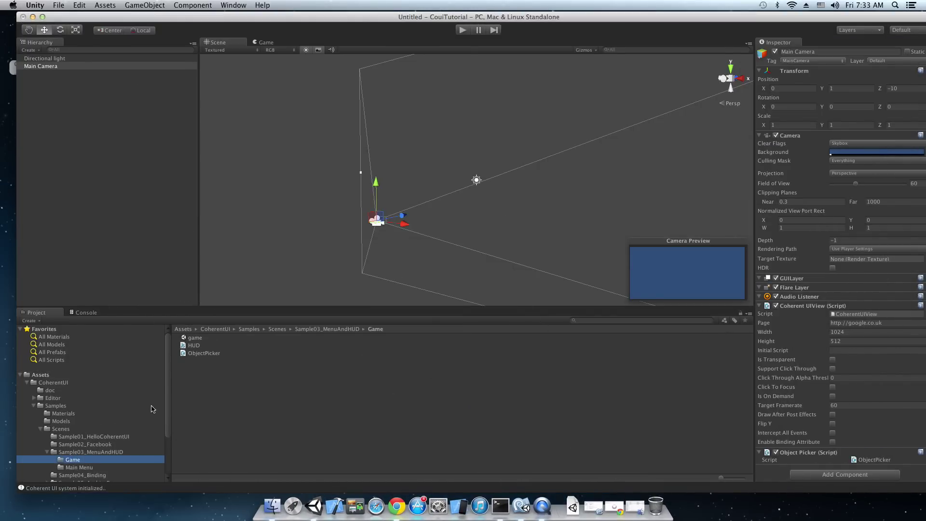
double_click(192, 340)
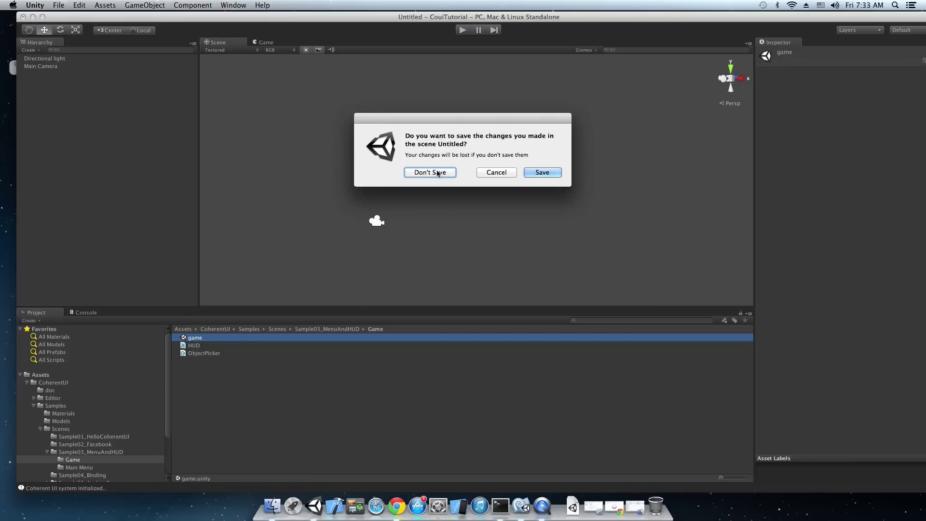
left_click(437, 173)
Step: Select the First Person Controller's Main Camera and inspect its HUD page address
left_click(33, 75)
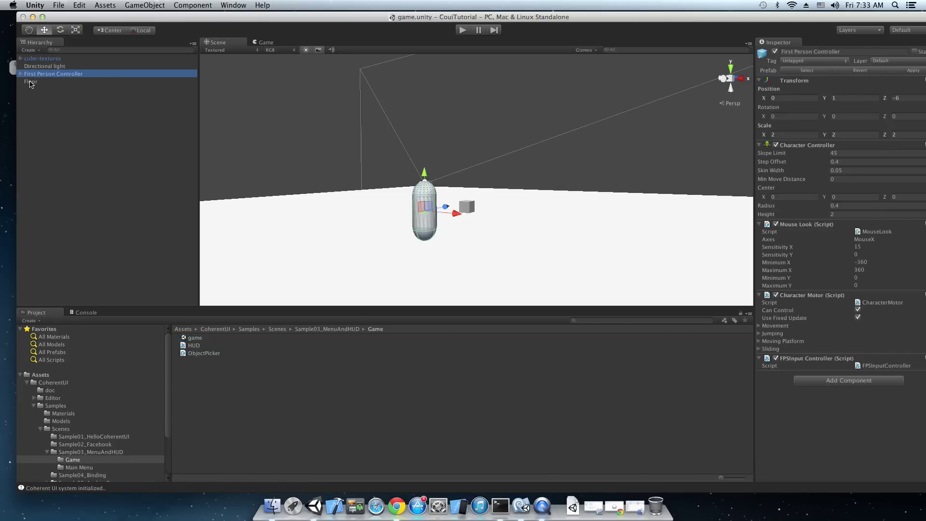
left_click(21, 74)
left_click(44, 90)
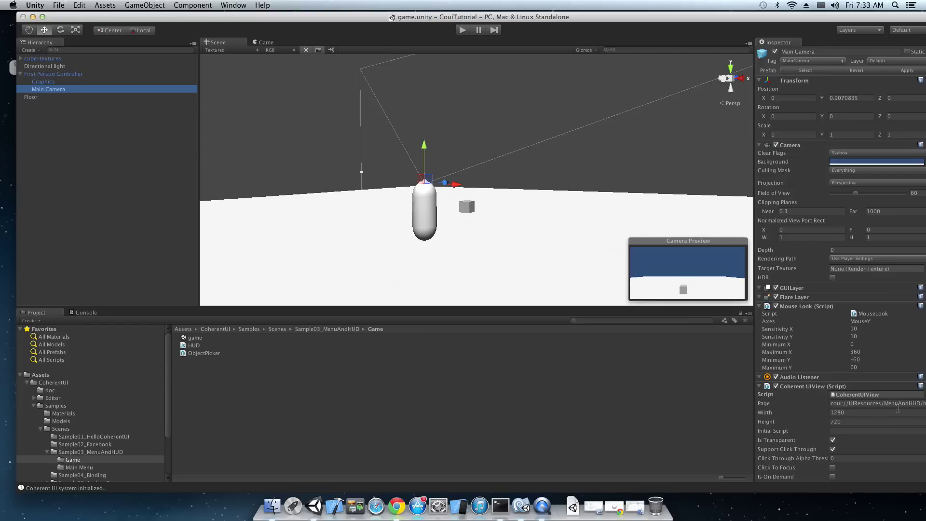
left_click(905, 403)
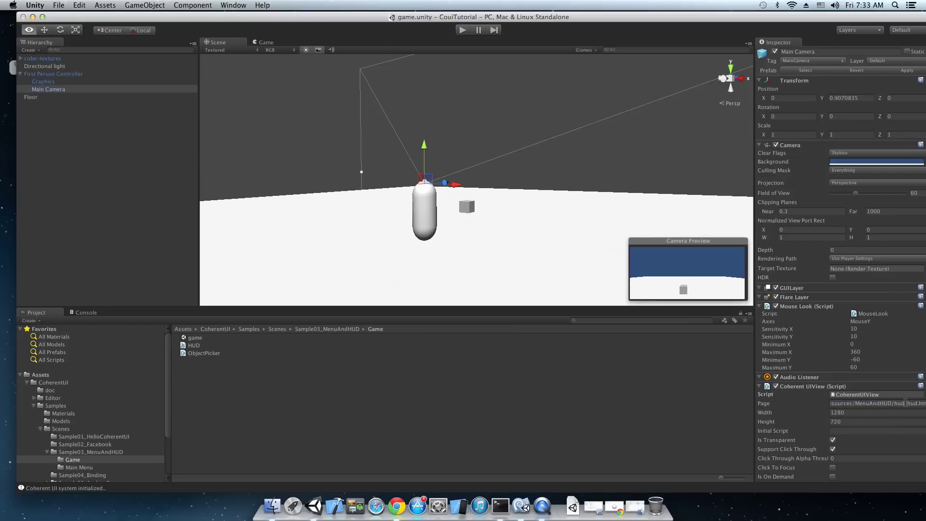
key("alt+Up")
Step: Choose UIResources as the UI folder in Project Settings > Coherent UI
left_click(81, 6)
mouse_move(99, 201)
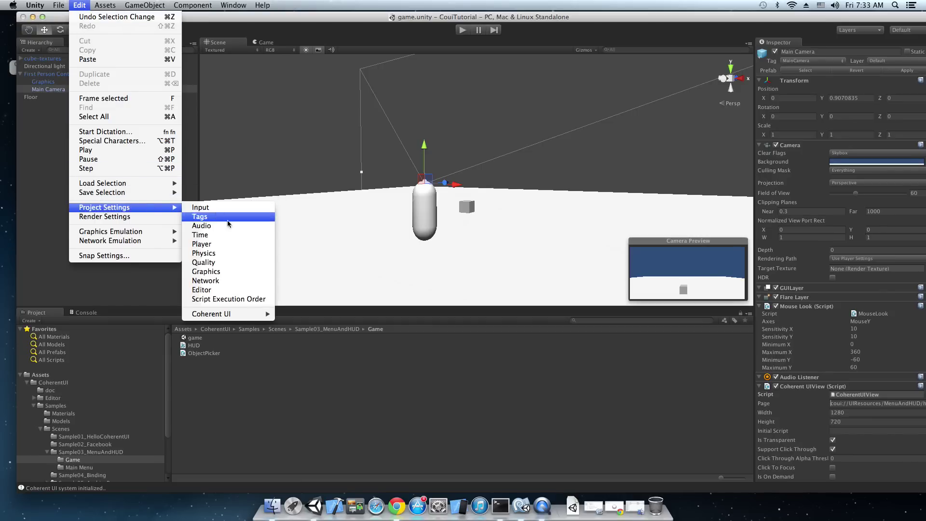
mouse_move(243, 315)
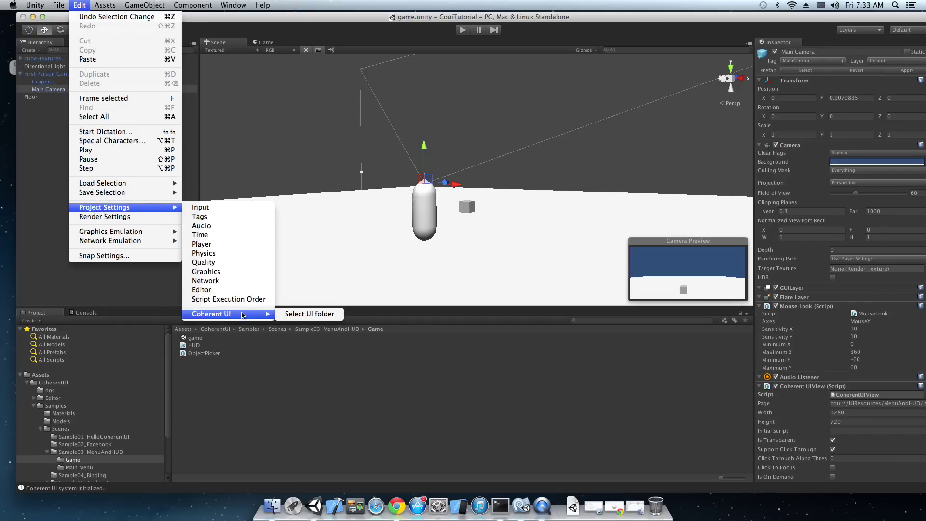
left_click(291, 314)
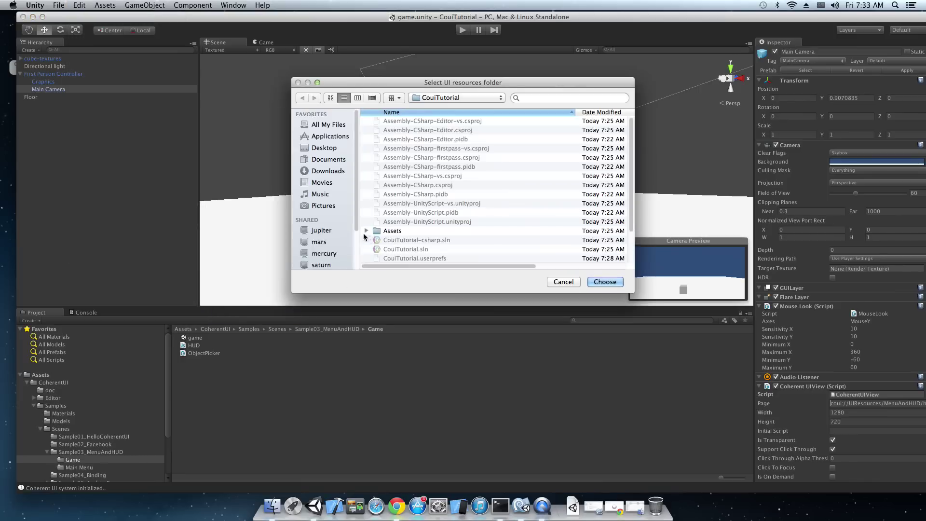
scroll(436, 203, "down", 4)
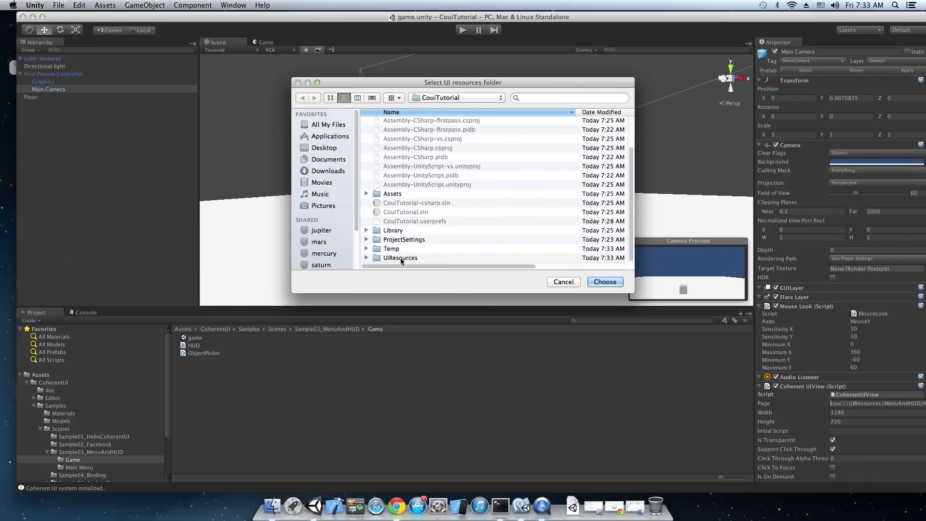
left_click(461, 258)
left_click(610, 282)
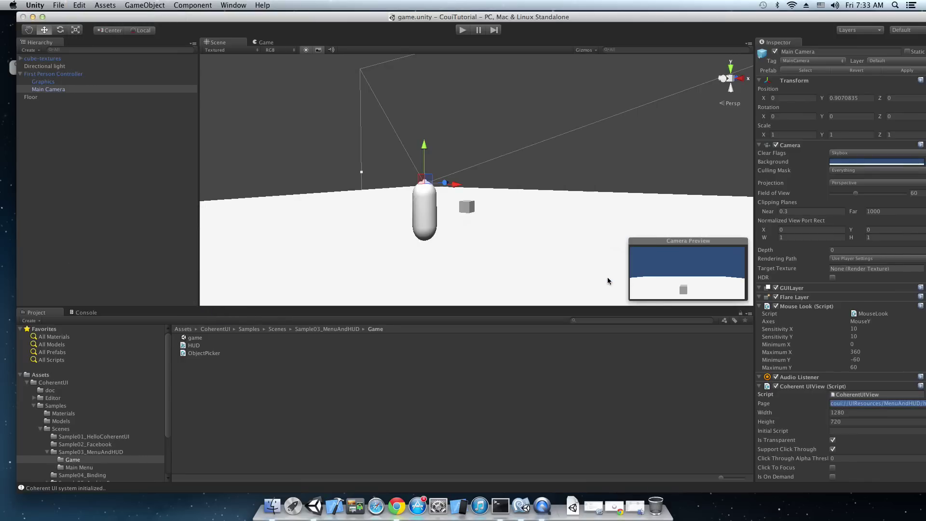
Step: Run the MenuAndHUD game scene to see the HUD overlay in the Game view
left_click(858, 404)
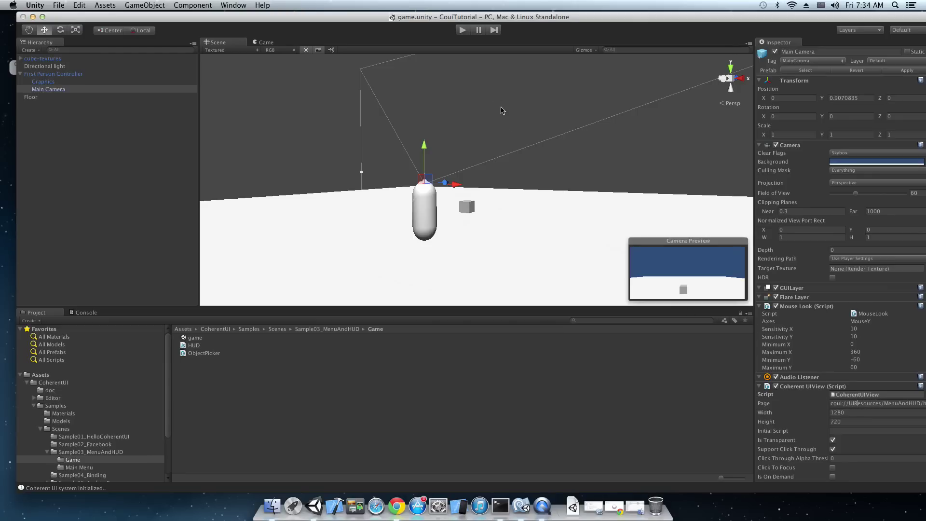
left_click(464, 31)
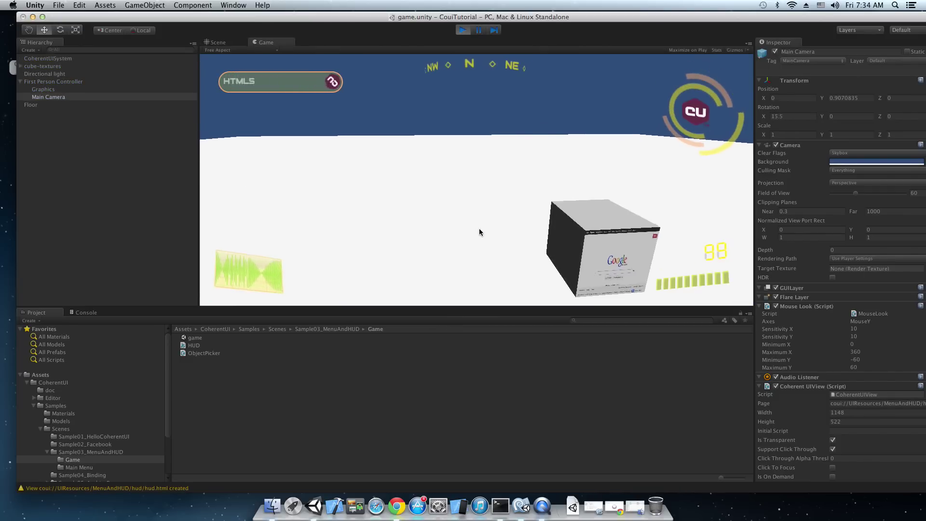
Step: Stop play, reveal the CoherentUI folder in Finder and unzip DebuggerMacOSX.zip
left_click(462, 30)
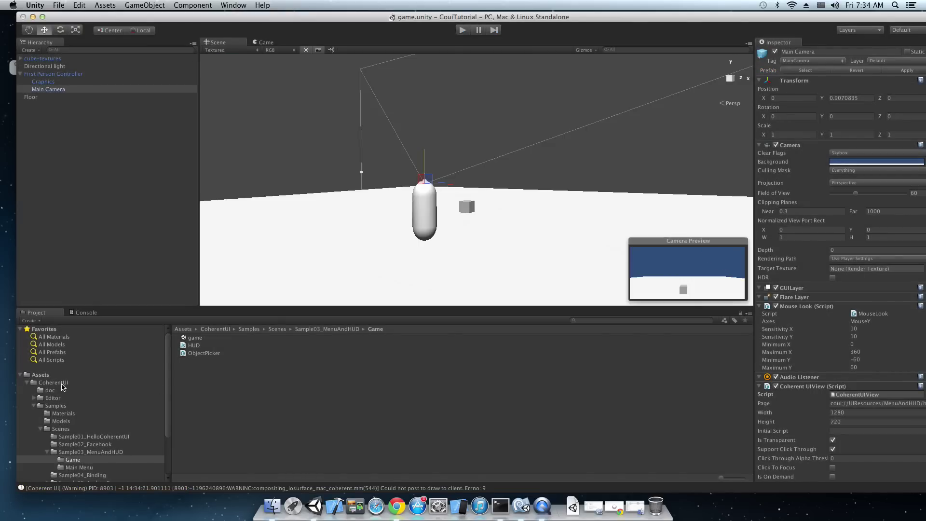
right_click(62, 386)
left_click(97, 357)
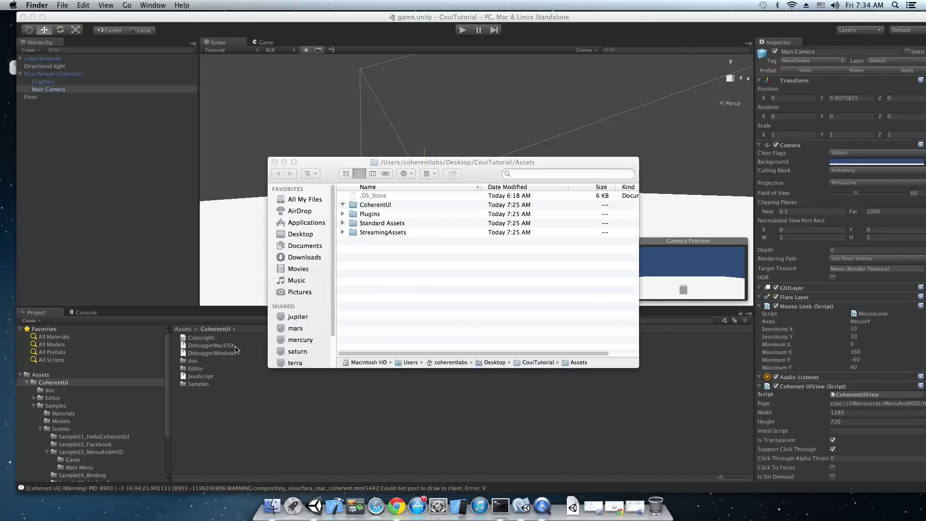
left_click(411, 224)
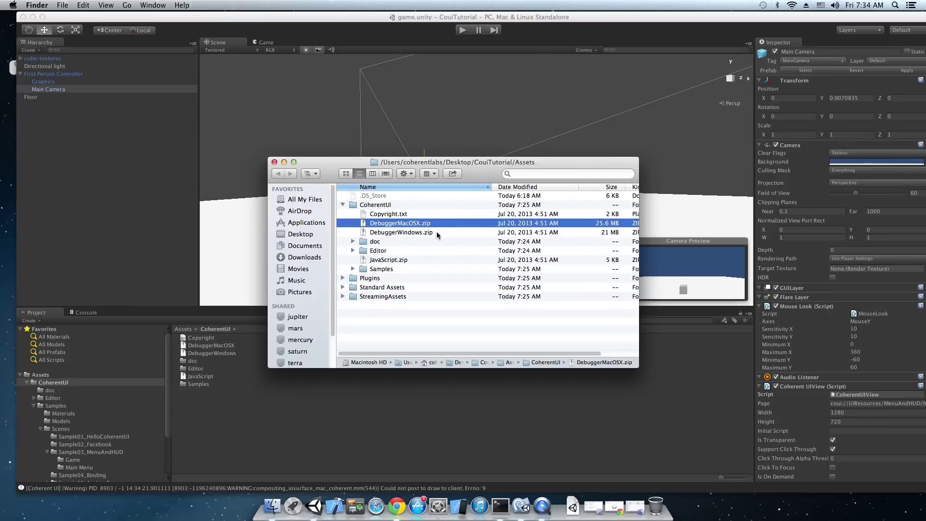
double_click(400, 223)
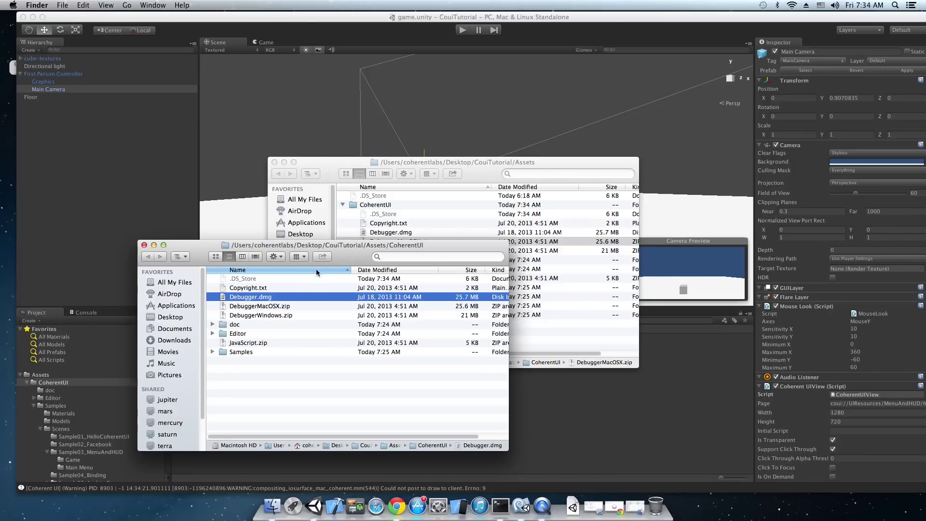
Step: Copy Debugger.app from Debugger.dmg into the CouiTutorial folder, then eject the disk image
double_click(261, 298)
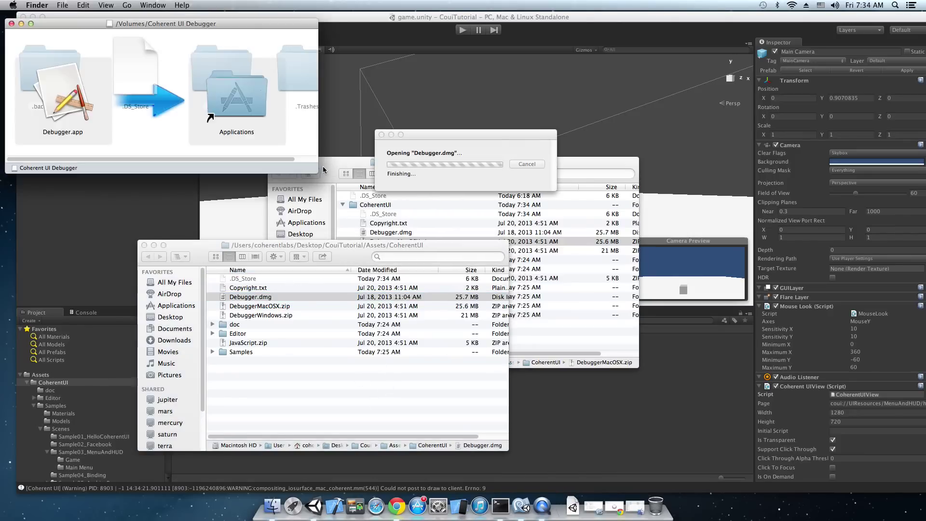
left_click(322, 166)
left_click(114, 128)
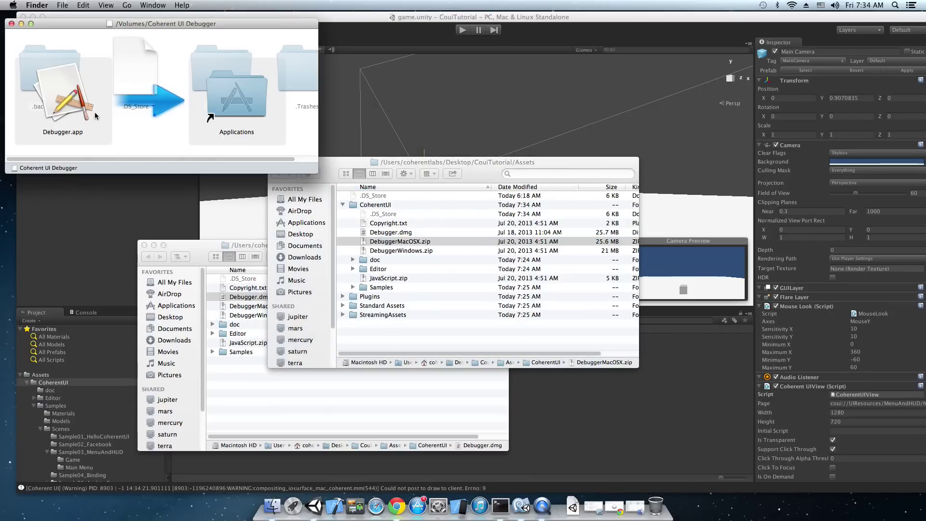
left_click(86, 121)
left_click(271, 376)
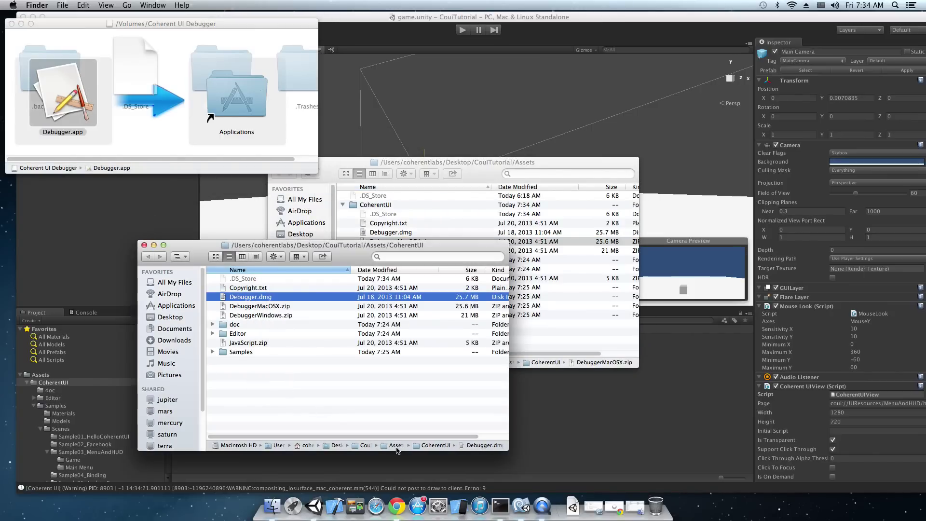
double_click(368, 445)
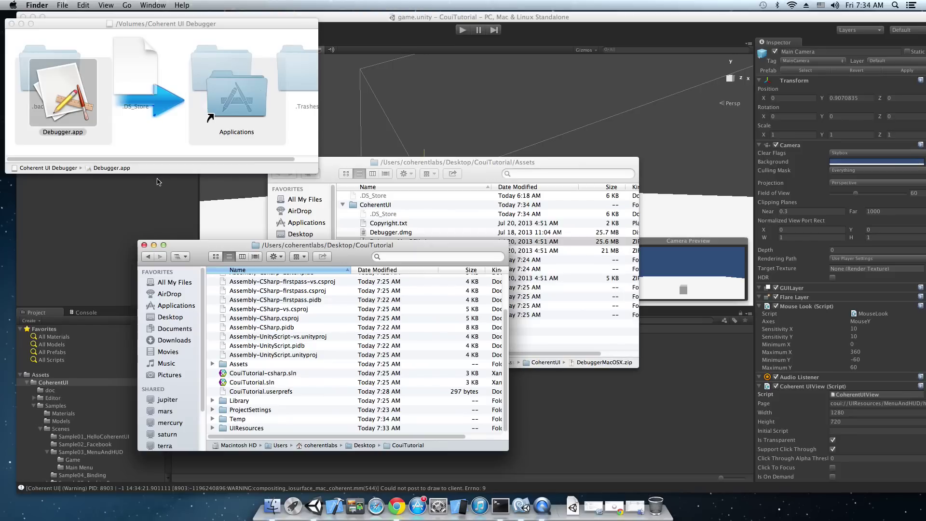
left_click_drag(86, 116, 375, 335)
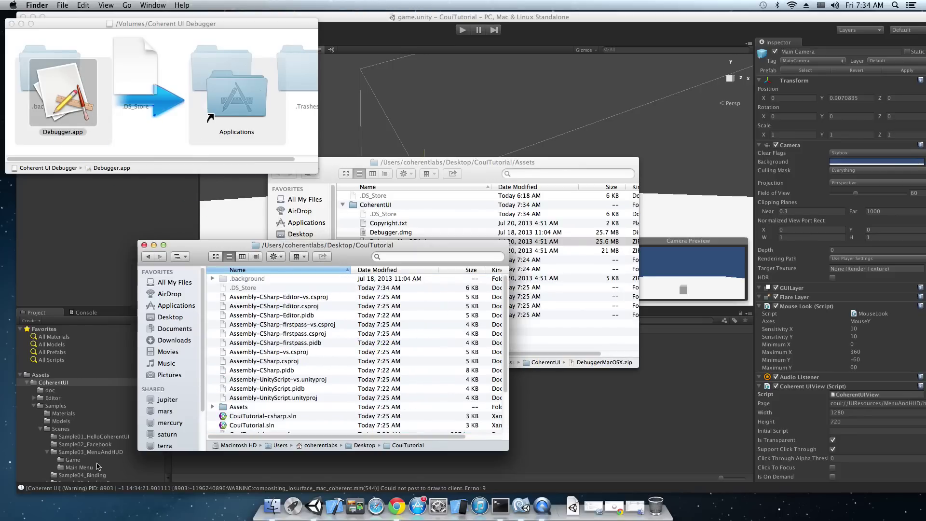
right_click(54, 168)
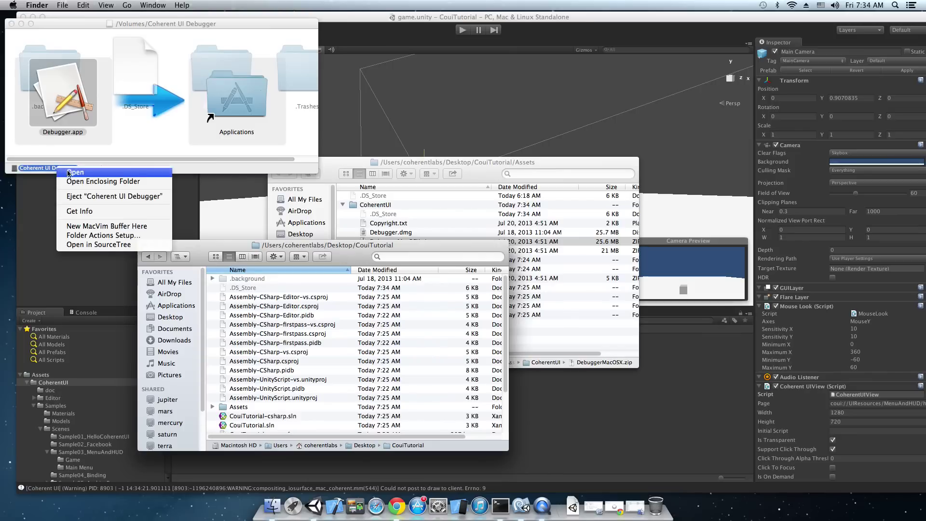
left_click(90, 199)
Step: Launch Debugger.app from CouiTutorial and move its window up and right
left_click(303, 324)
scroll(304, 328, "down", 3)
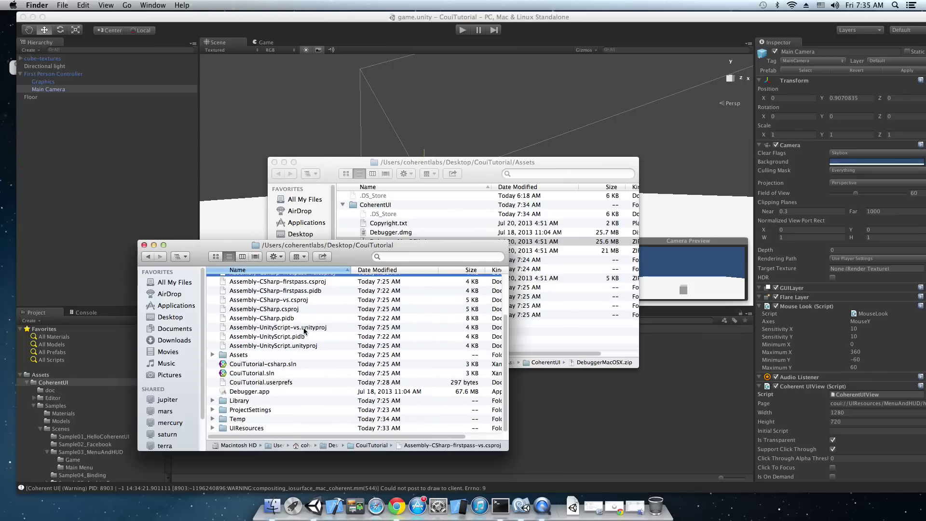
double_click(254, 391)
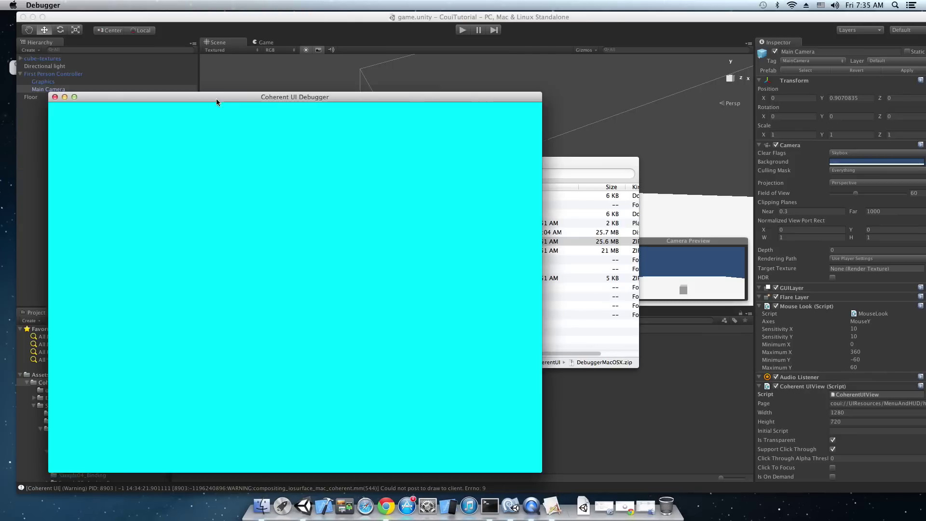
left_click_drag(216, 98, 499, 85)
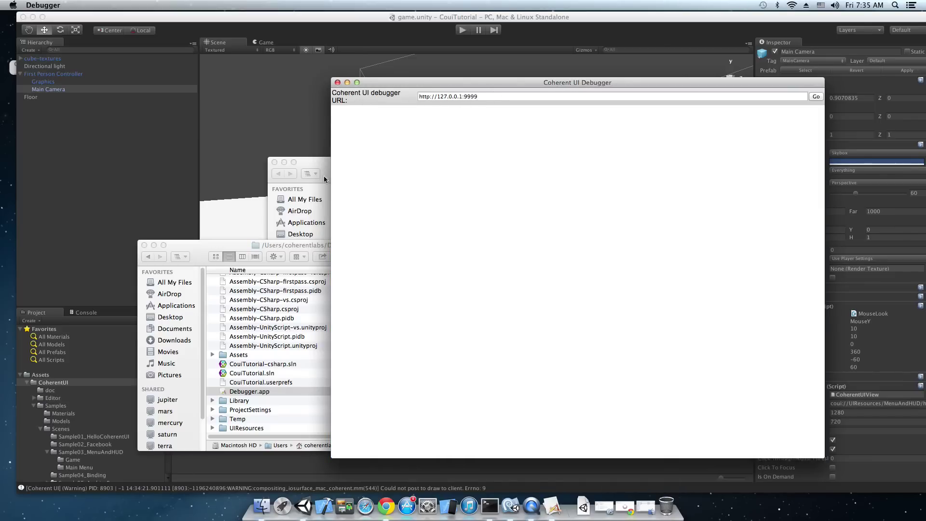
Step: Minimize the Assets and CouiTutorial Finder windows and run the Unity scene again
left_click(319, 161)
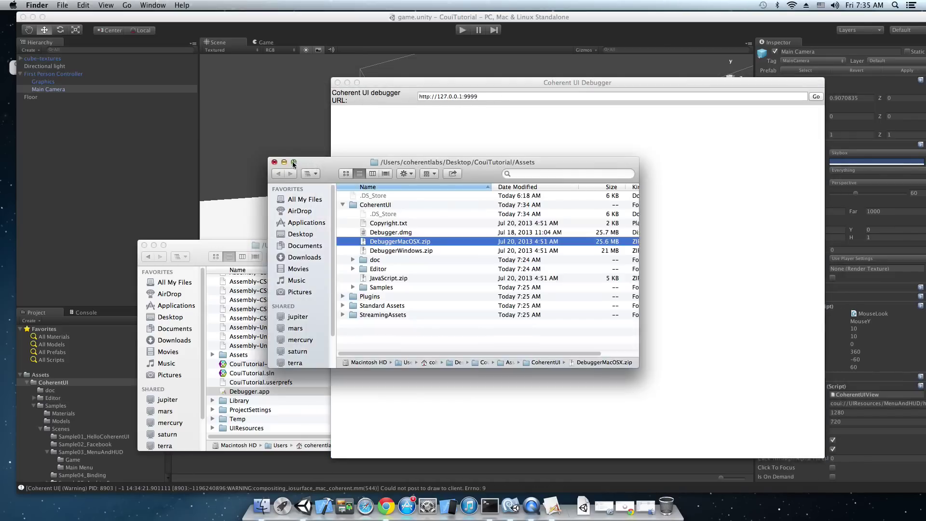
left_click(284, 162)
left_click(154, 245)
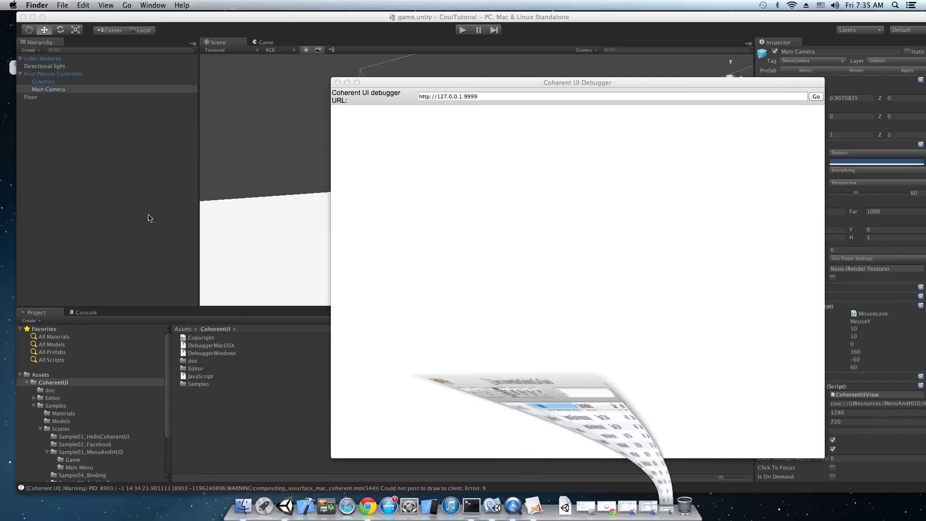
left_click(318, 145)
left_click(462, 30)
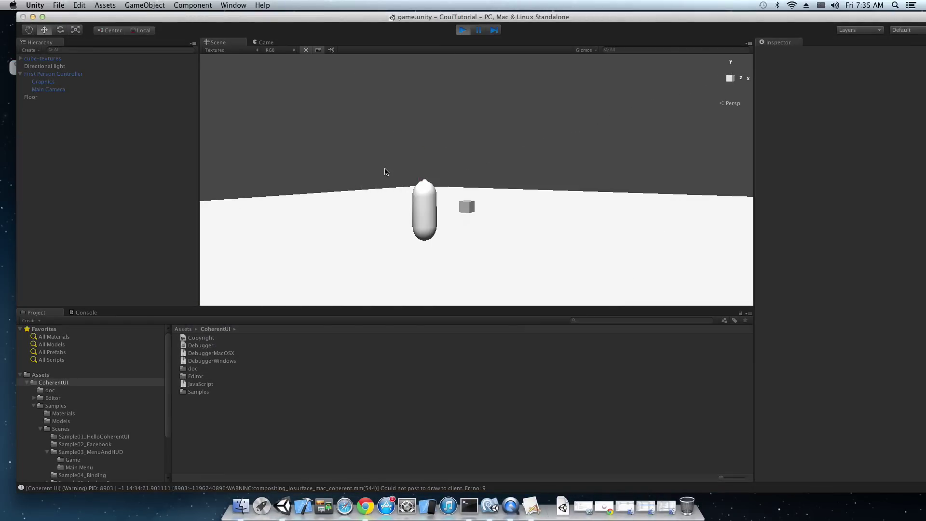
Step: Walk the player toward the Google-textured cube to view the HUD's compass and gauges
key("w")
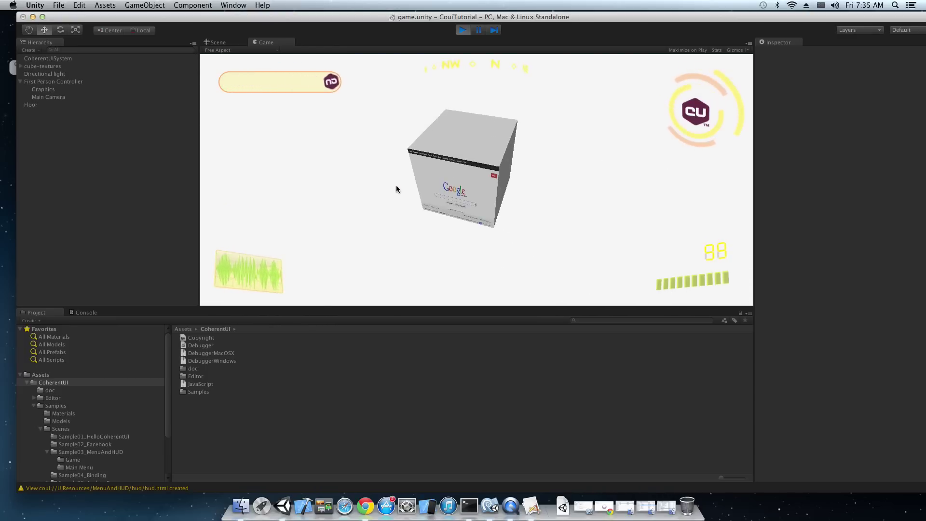
Step: Connect the Coherent UI Debugger to the running game at 127.0.0.1:9999
mouse_move(411, 169)
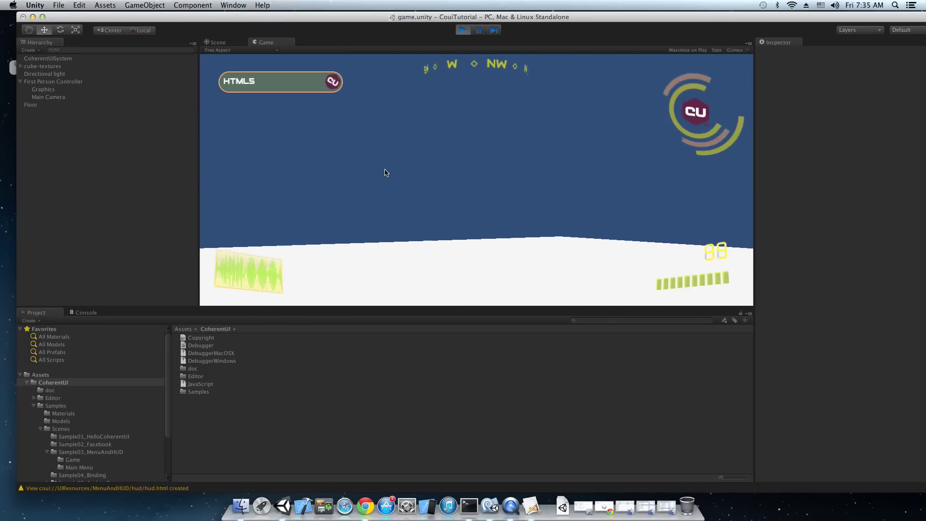
mouse_move(486, 367)
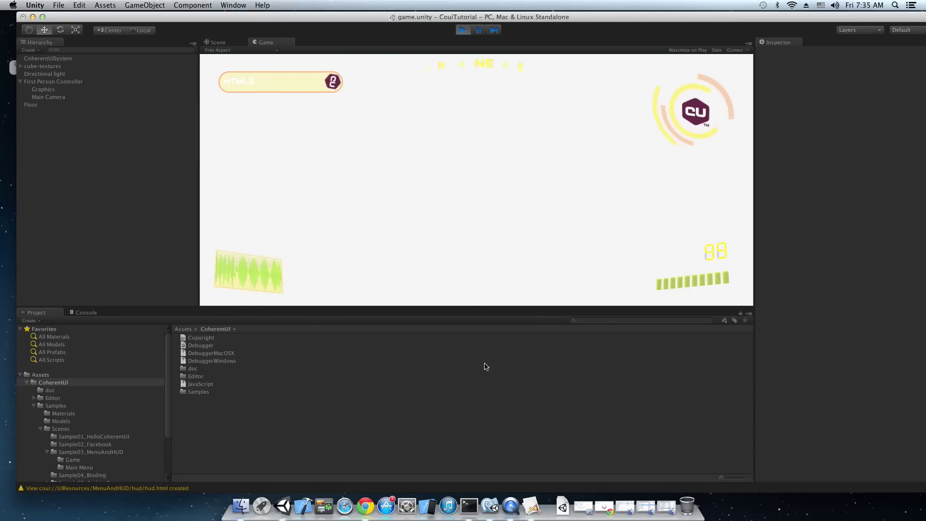
left_click(535, 504)
left_click(815, 96)
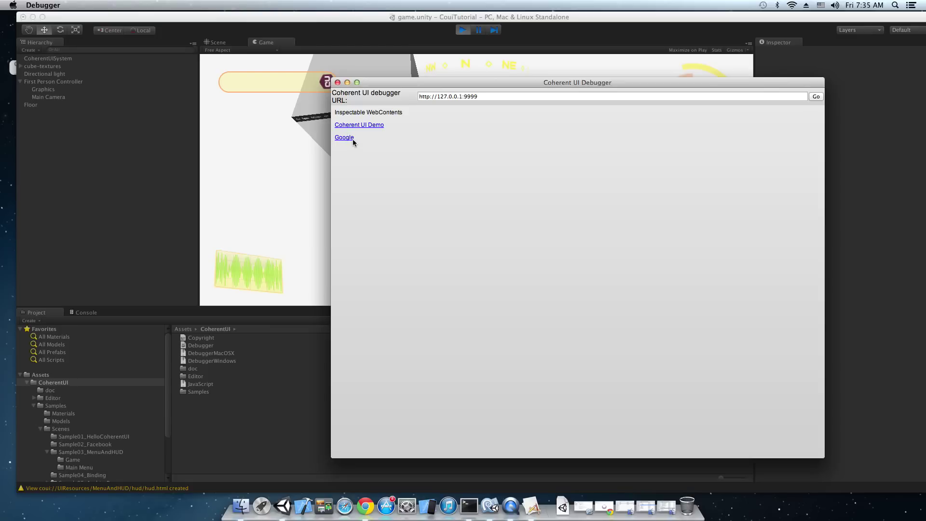
Step: In the Coherent UI Demo page, delete the div#compass node under div#hud
left_click(363, 126)
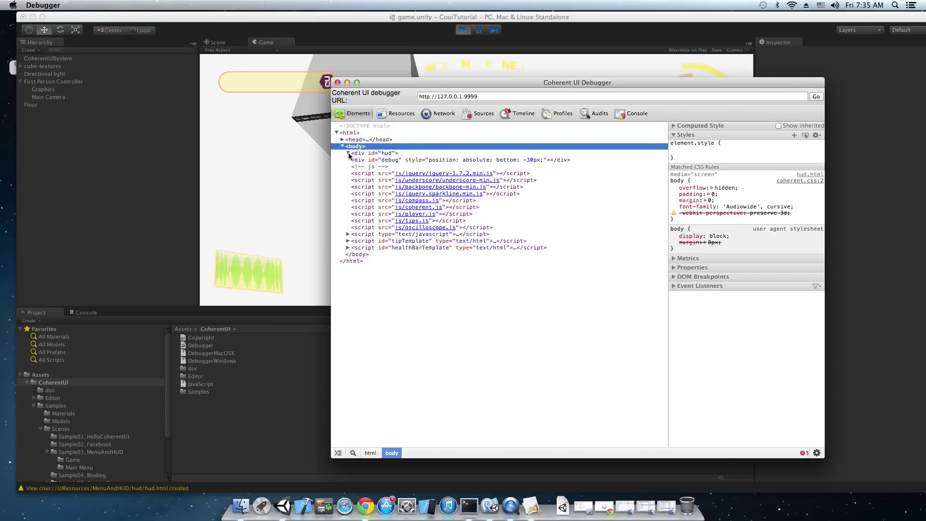
left_click(348, 153)
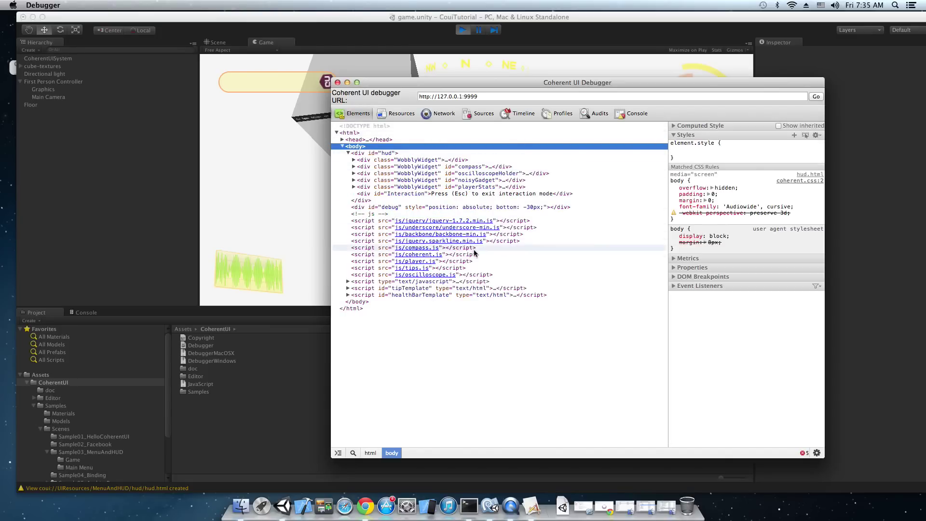
left_click(456, 166)
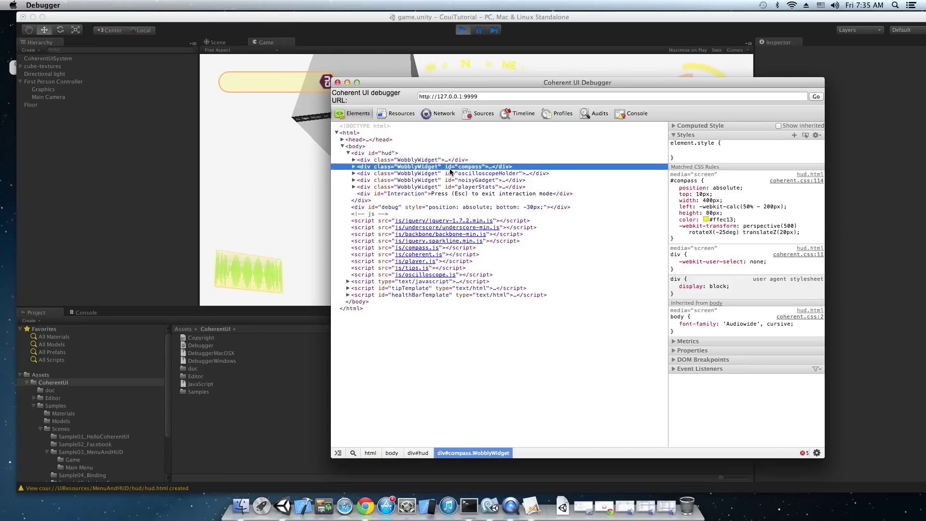
right_click(466, 168)
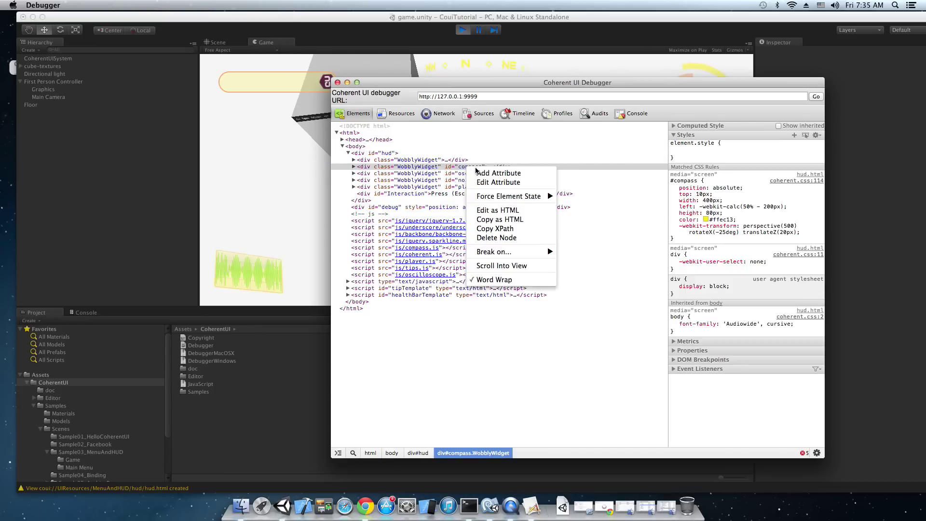
left_click(503, 238)
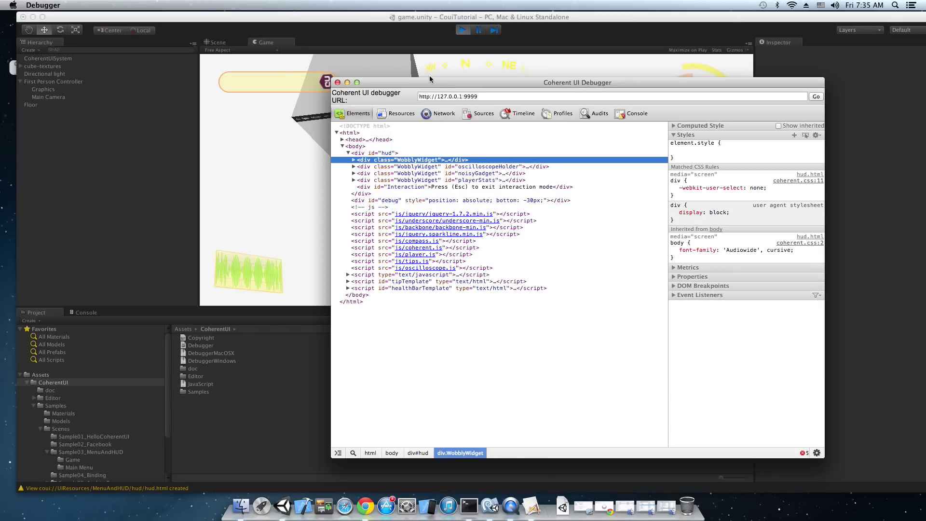
Step: Walk forward, back and left in the Game view to confirm the compass is gone
left_click(526, 68)
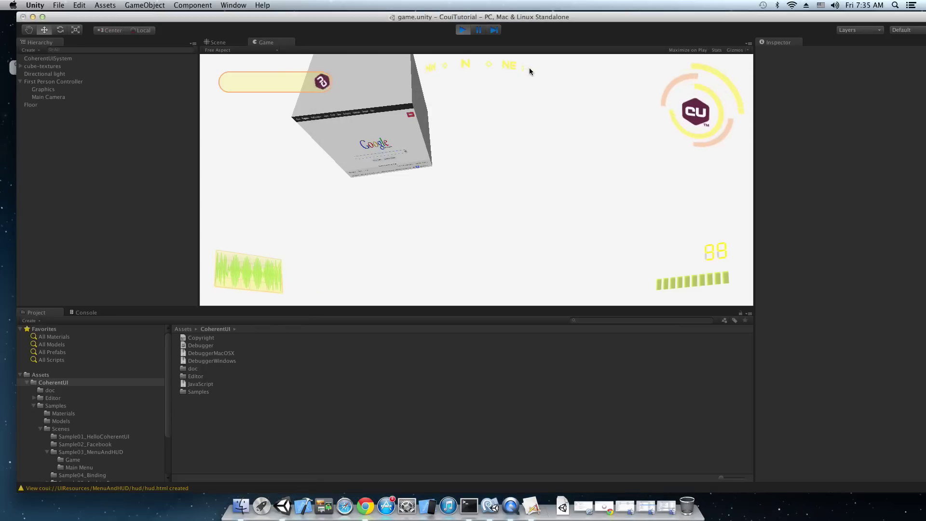
key("w")
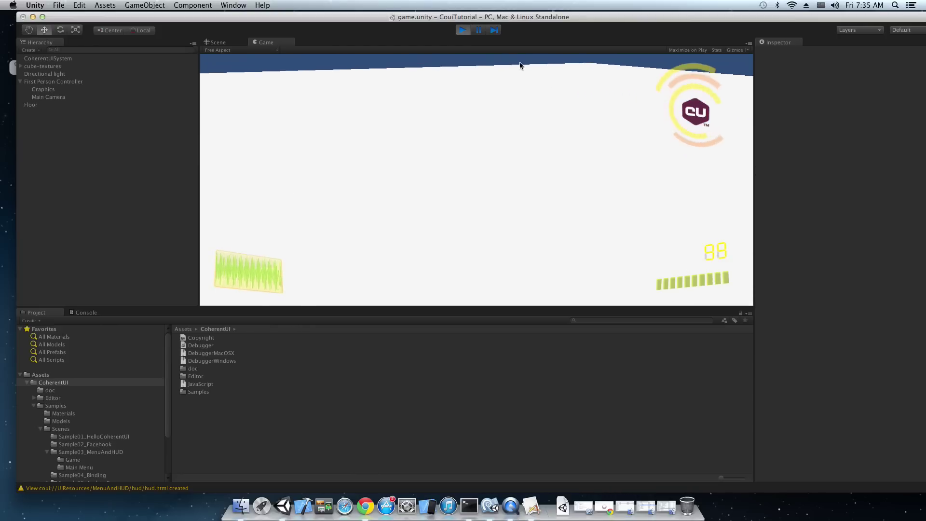
key("s")
key("a")
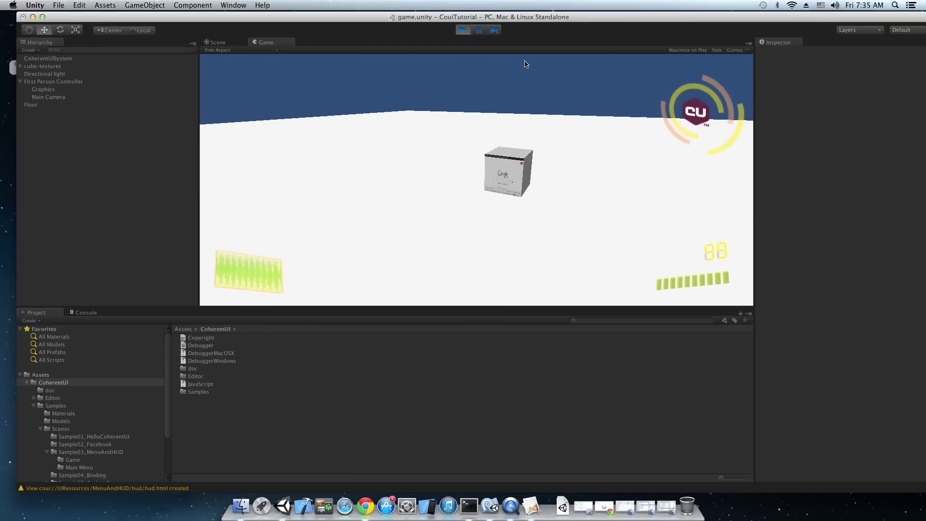